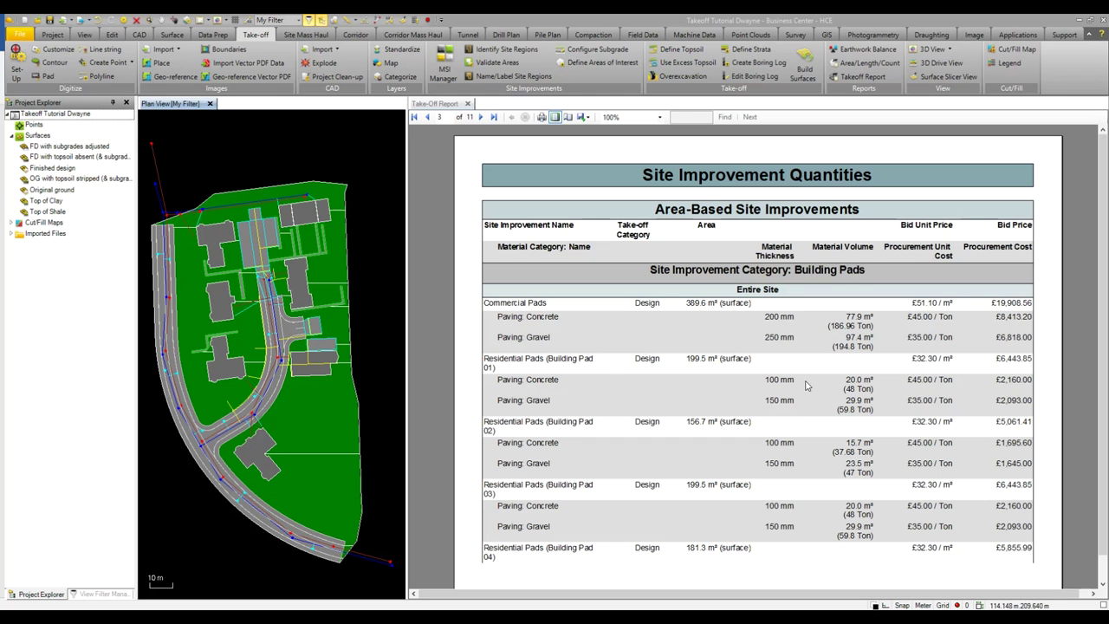
Page forward to the page-6 Bid Price Summary and open the Area/Length/Count Report tool.
left_click(480, 118)
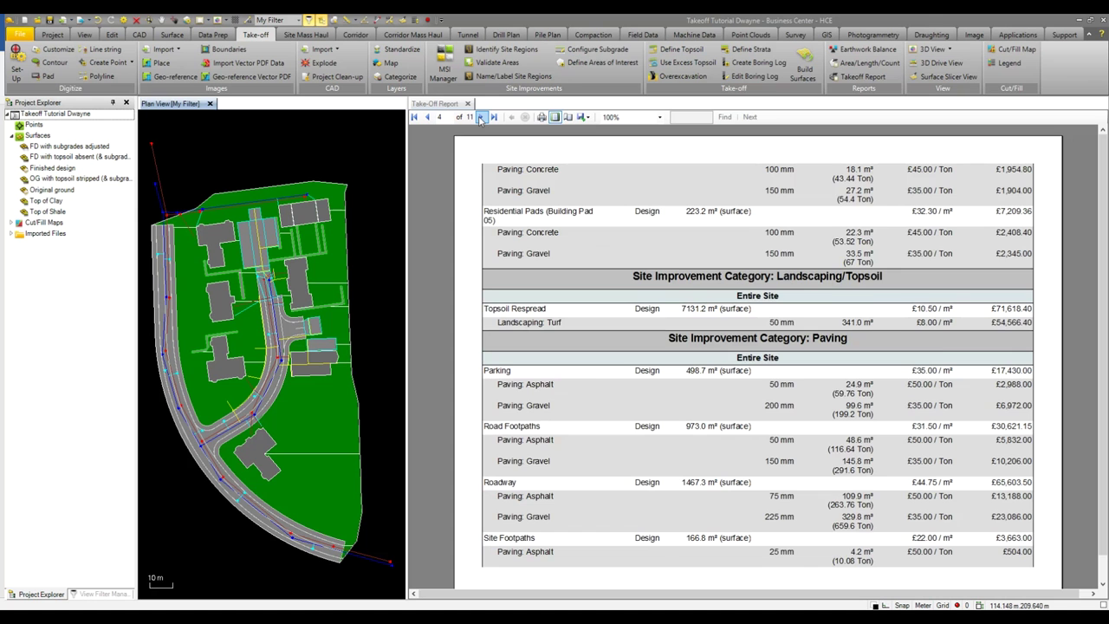
left_click(480, 118)
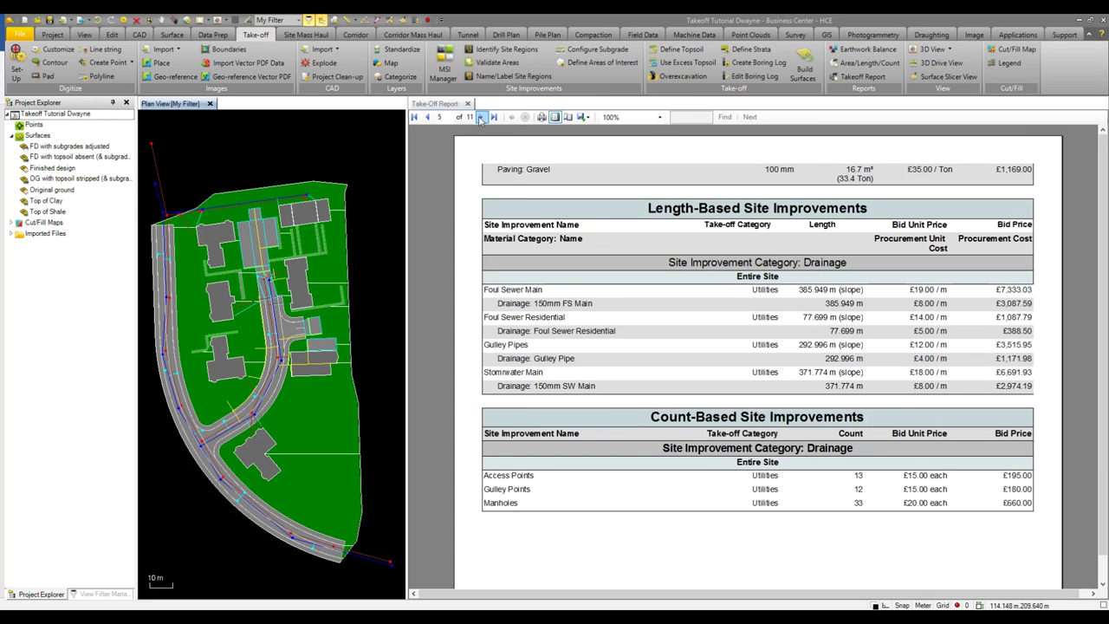
left_click(480, 117)
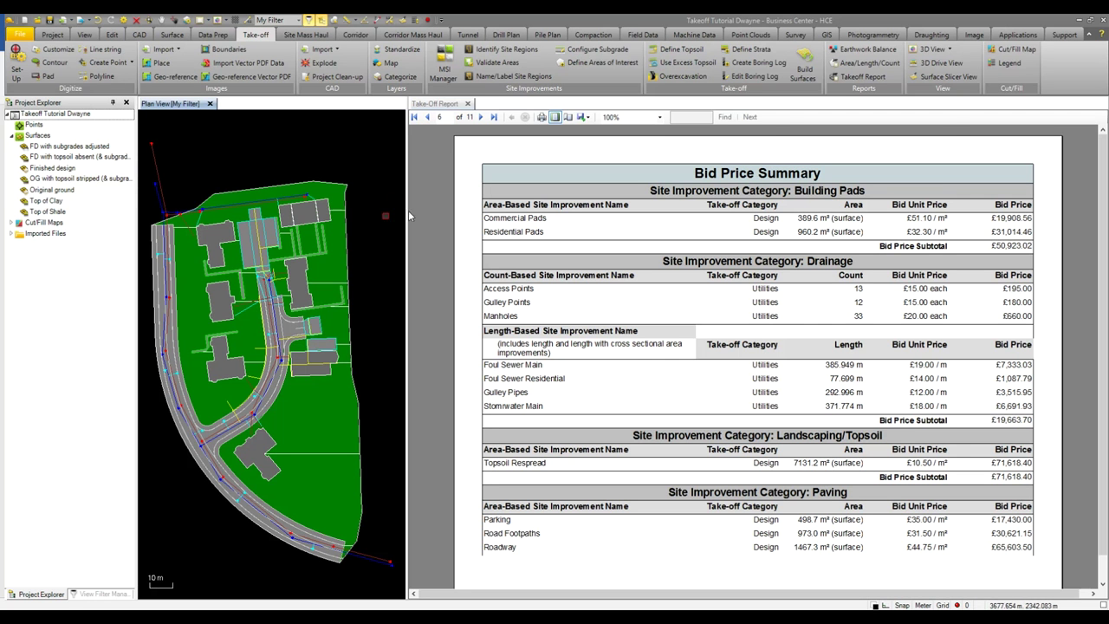
left_click(866, 62)
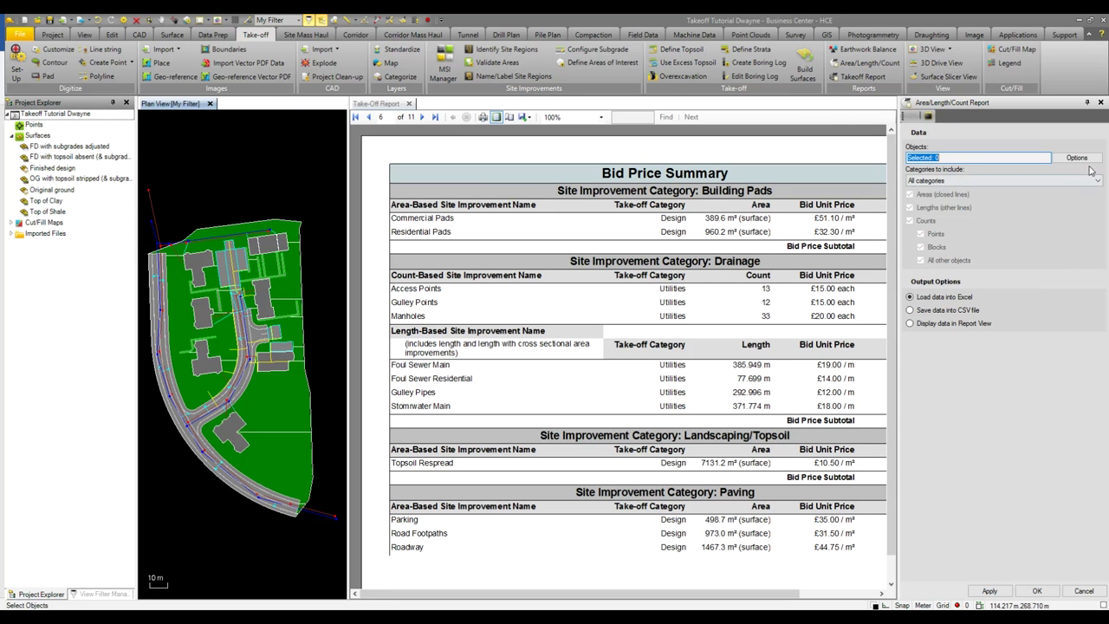
Report the RESIDENTIAL PADS, DRAINAGE STORMWATER and DRAINAGE MANHOLES layers, loading the data into Excel.
left_click(1085, 159)
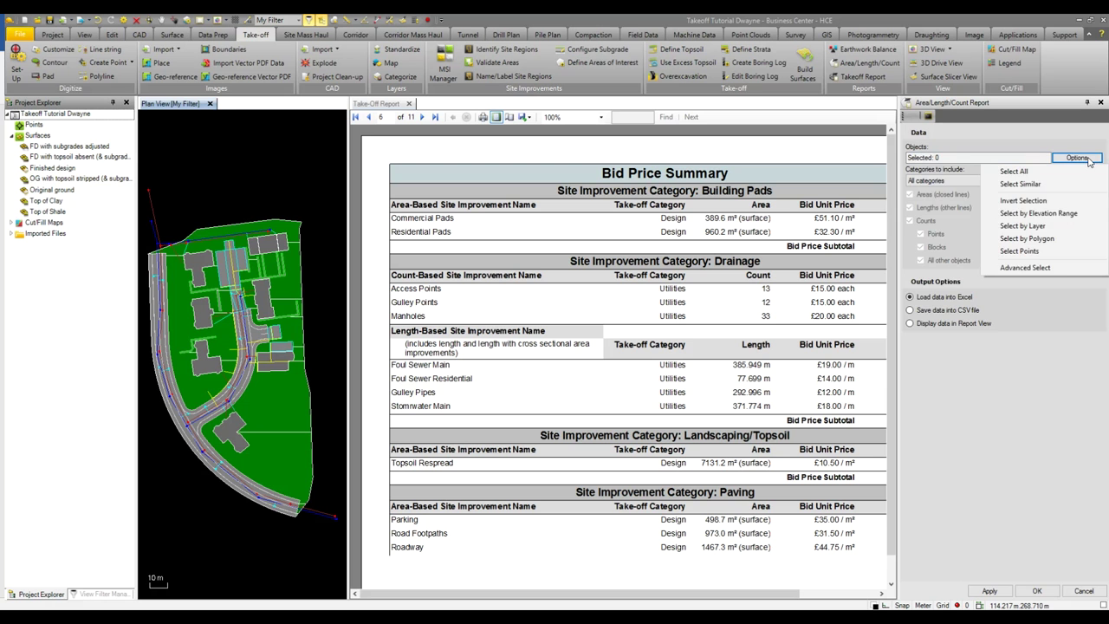
left_click(1042, 226)
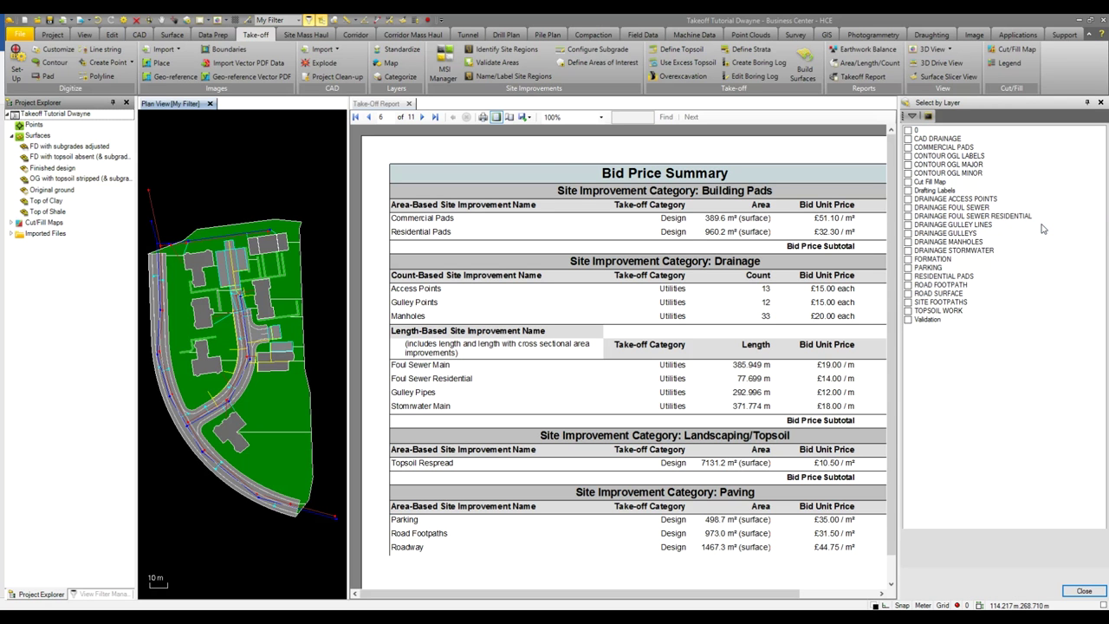
left_click(909, 277)
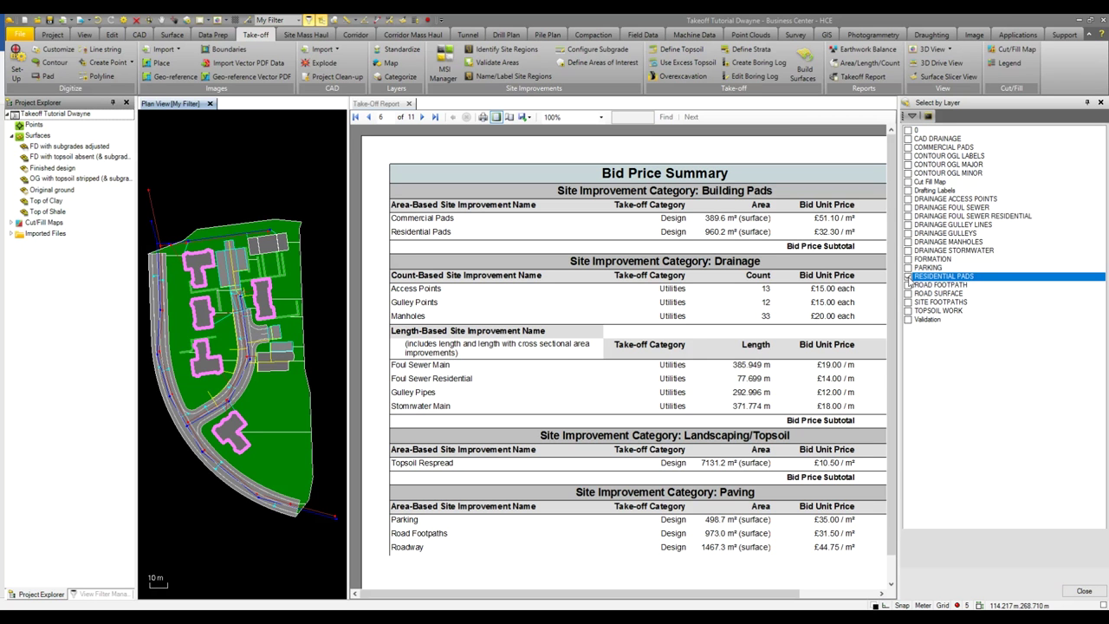
left_click(908, 251)
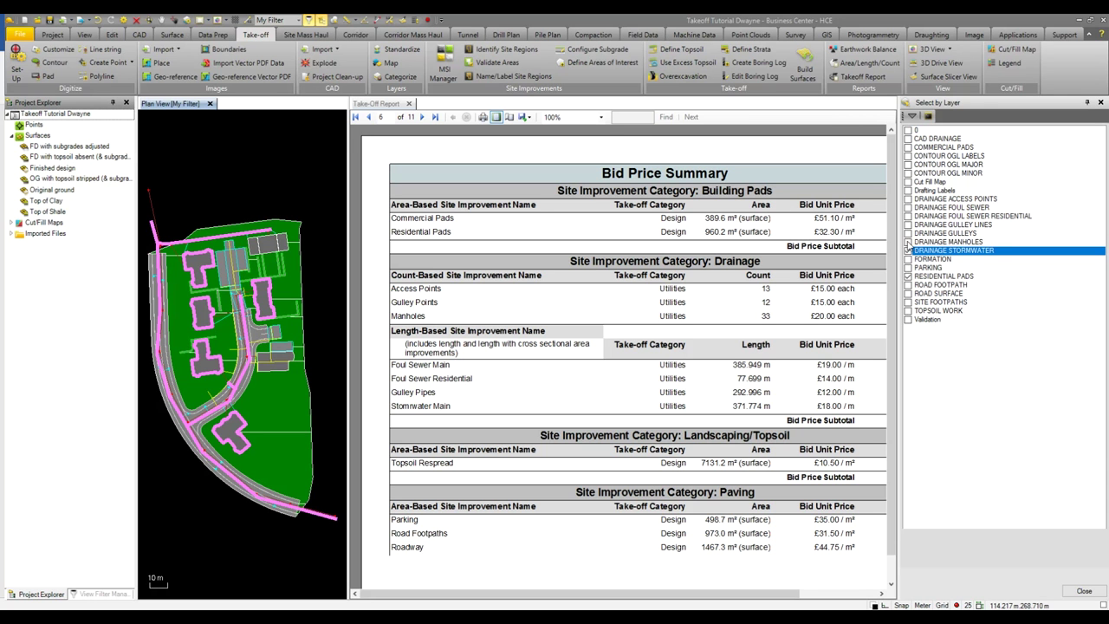
left_click(908, 242)
left_click(1083, 590)
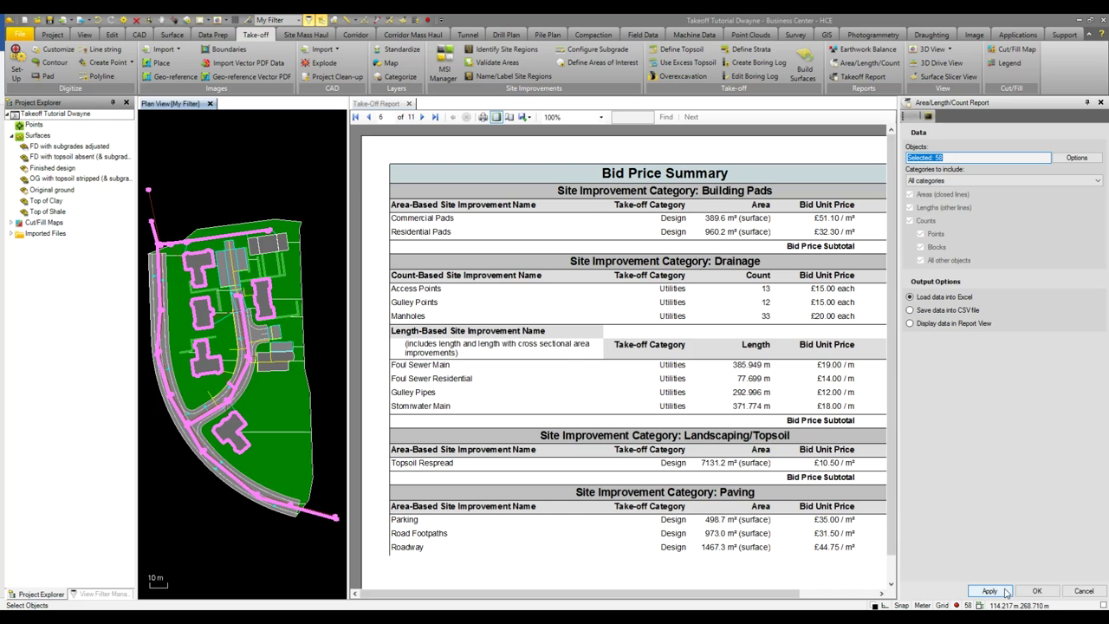
left_click(1023, 593)
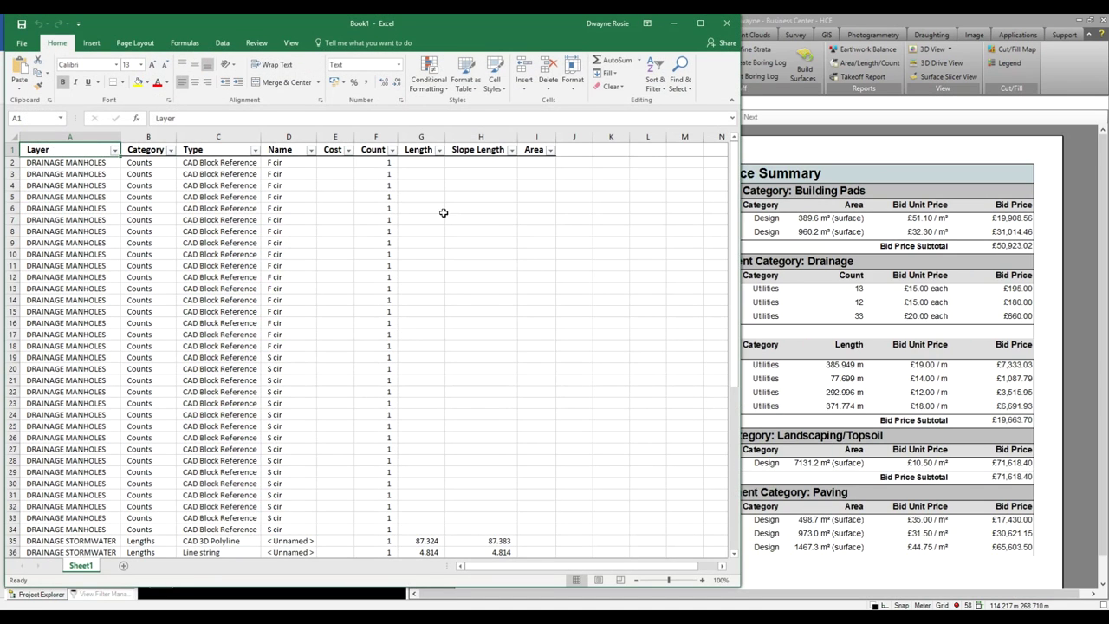
Maximize Excel and scroll through the exported manhole, stormwater and residential pad rows.
left_click(704, 22)
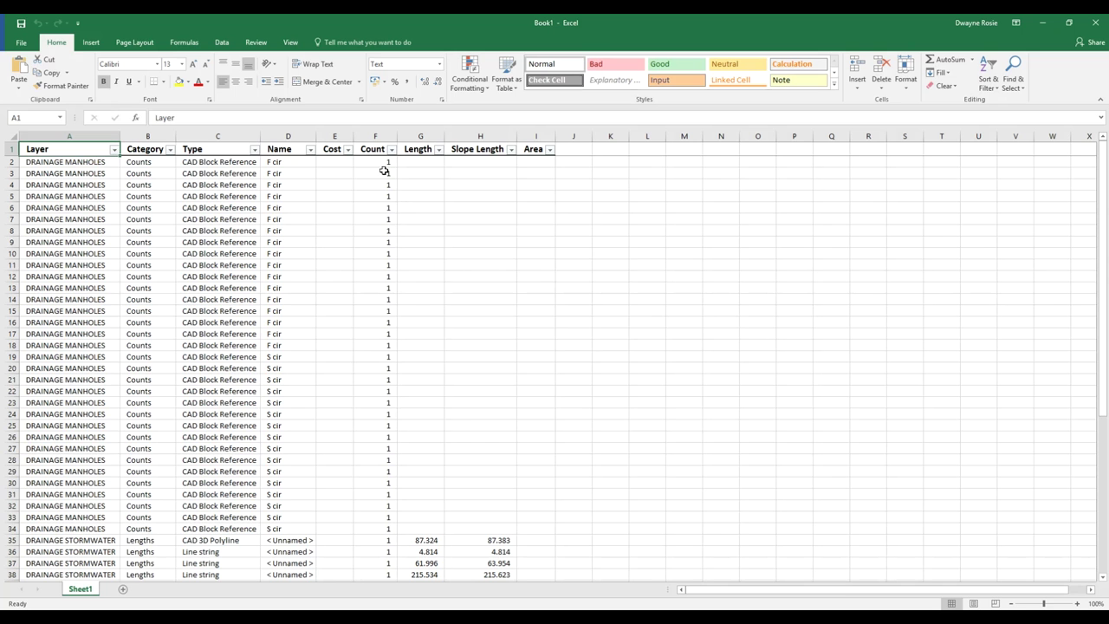
scroll(307, 313, "down", 3)
scroll(307, 313, "down", 3)
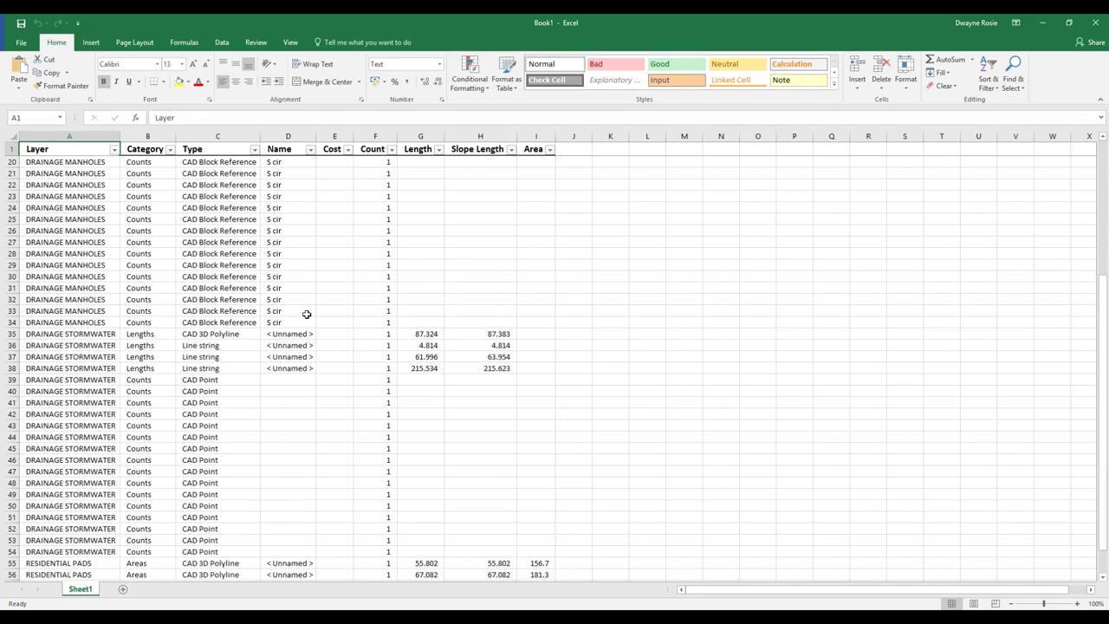
scroll(307, 313, "down", 3)
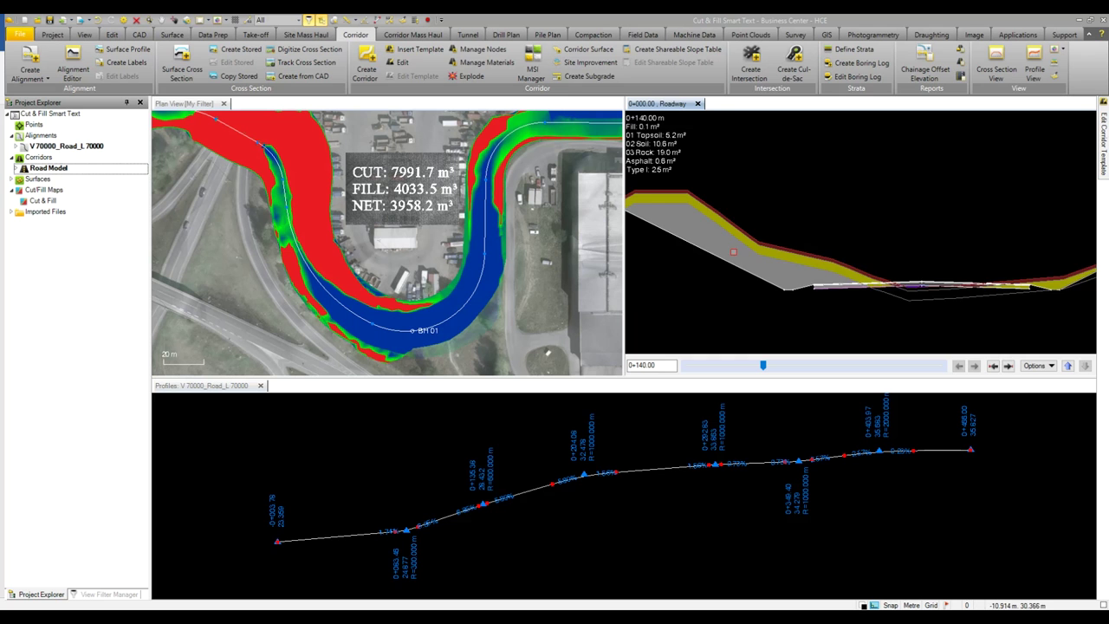
Zoom in and out on the corridor cross-section view.
scroll(734, 252, "up", 3)
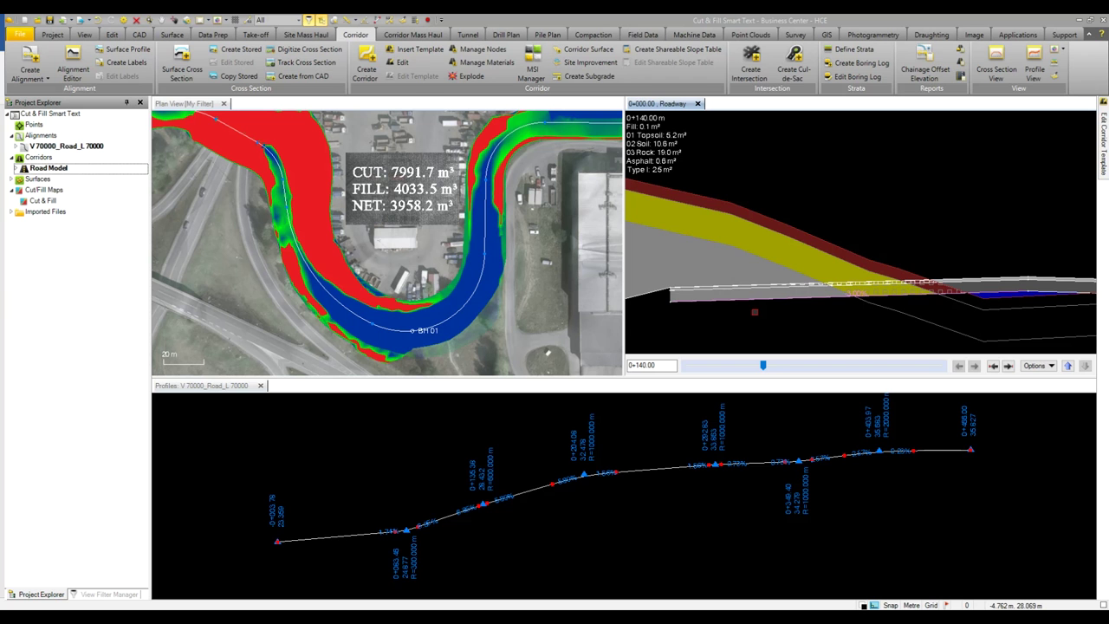
scroll(754, 312, "down", 3)
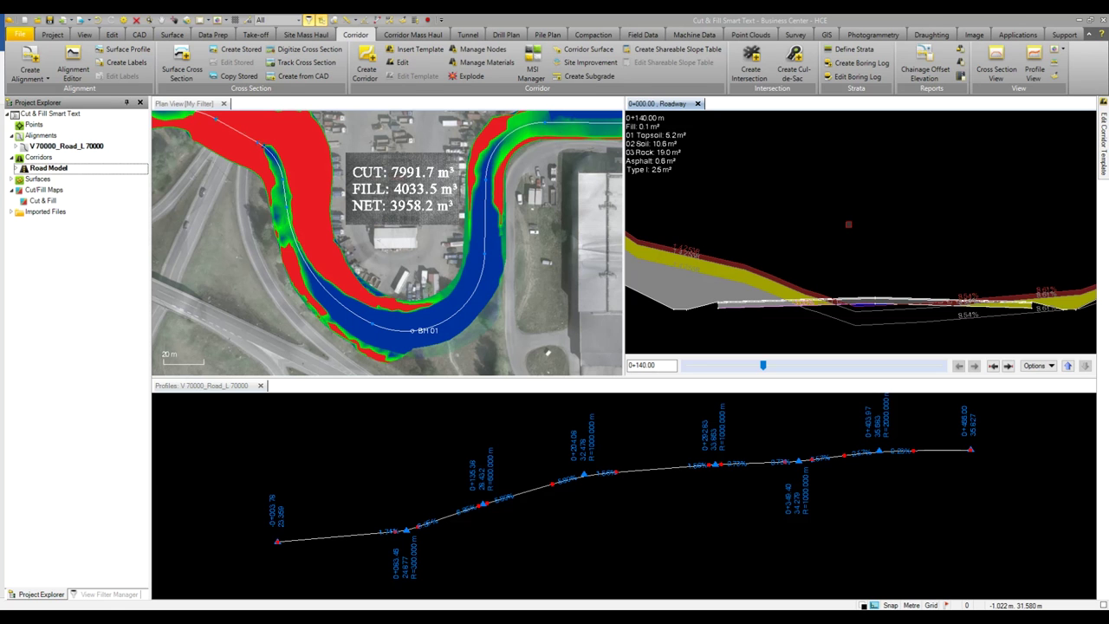
Run the Road Model earthwork report in a docked, widened panel with content style 'Launch Excel data only'.
left_click(960, 50)
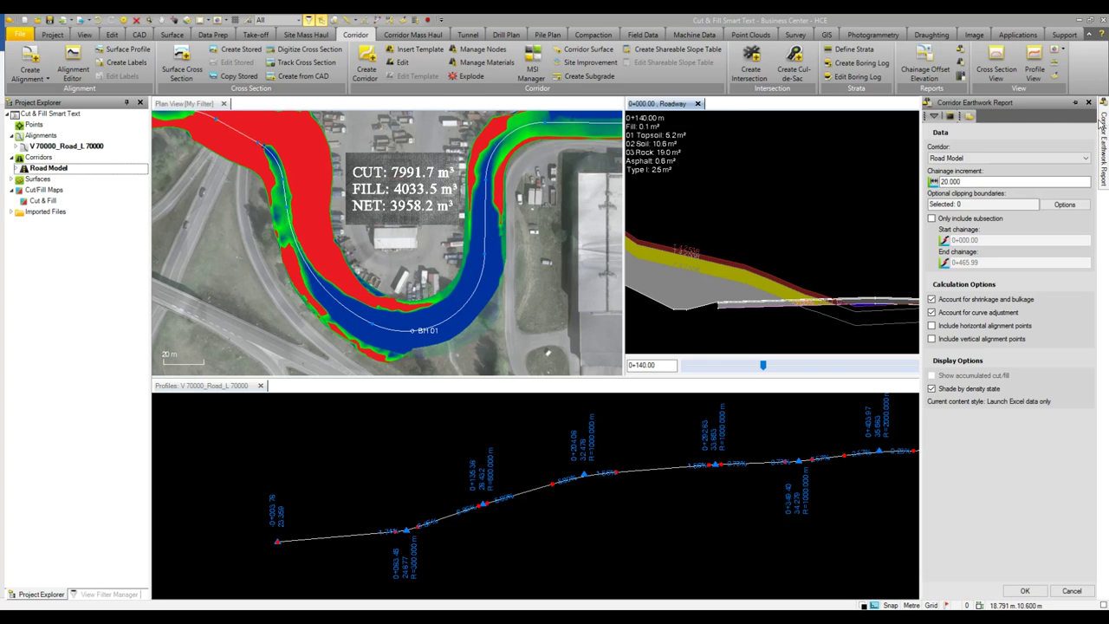
left_click(1074, 103)
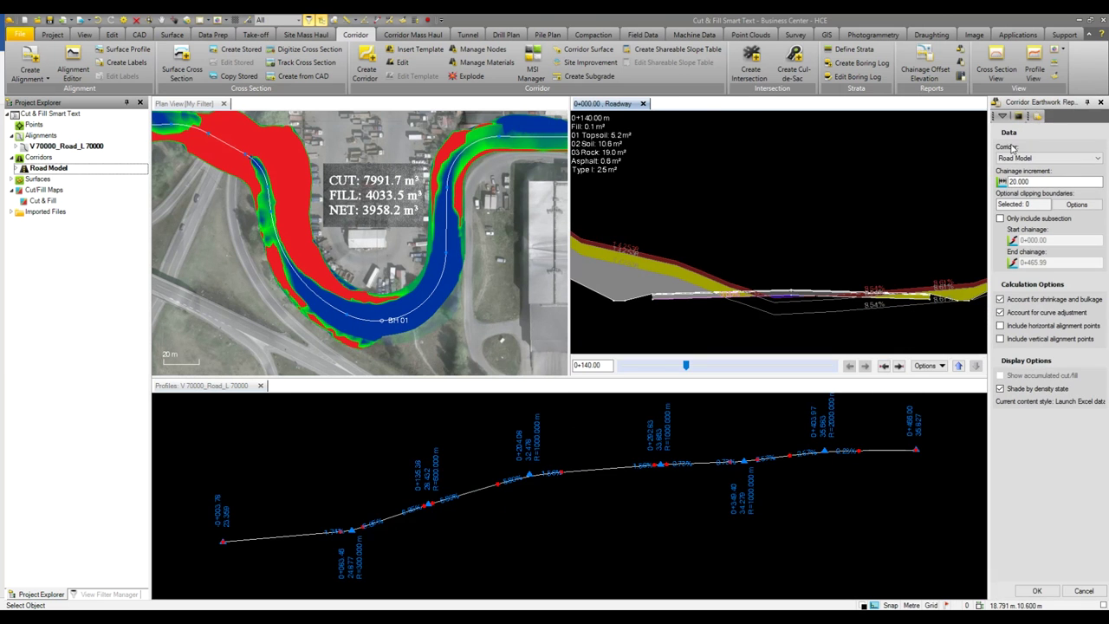
left_click_drag(988, 160, 917, 161)
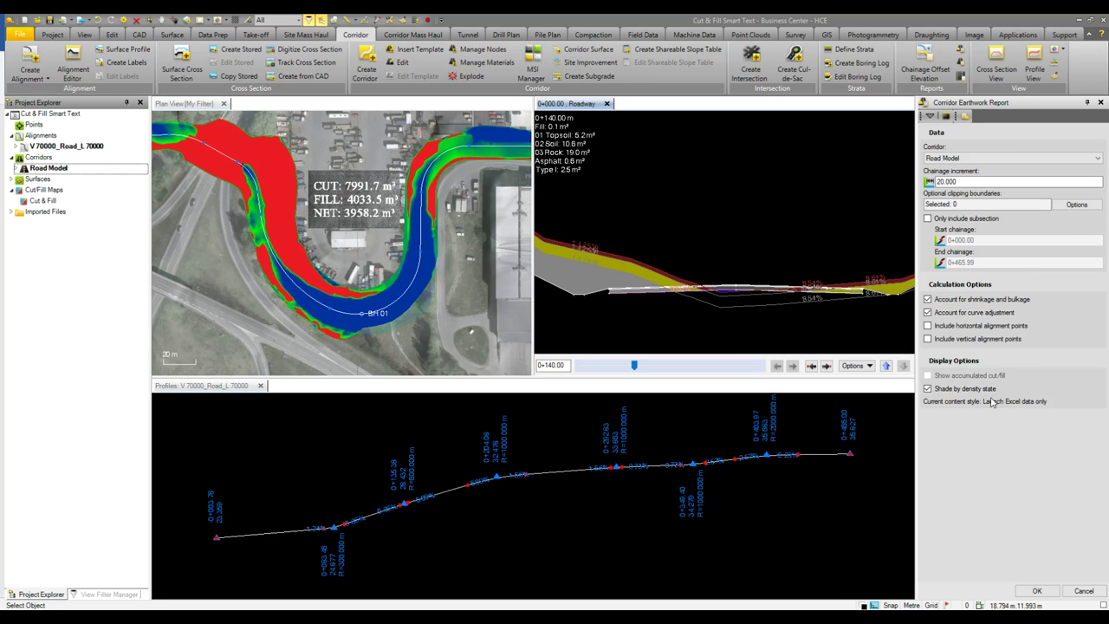
left_click(966, 118)
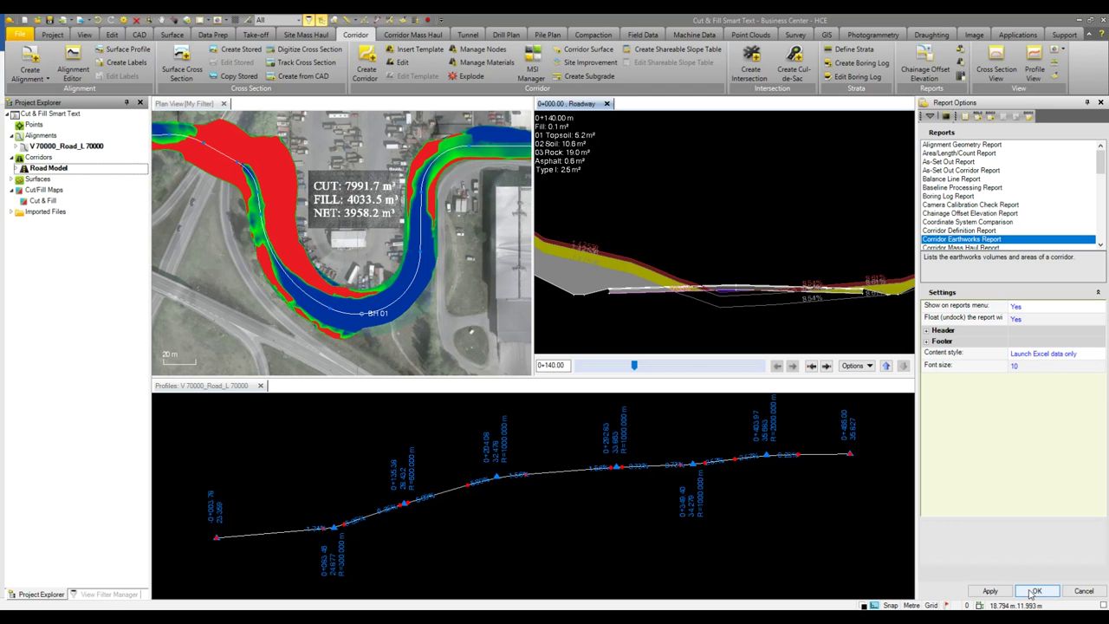
left_click(1074, 355)
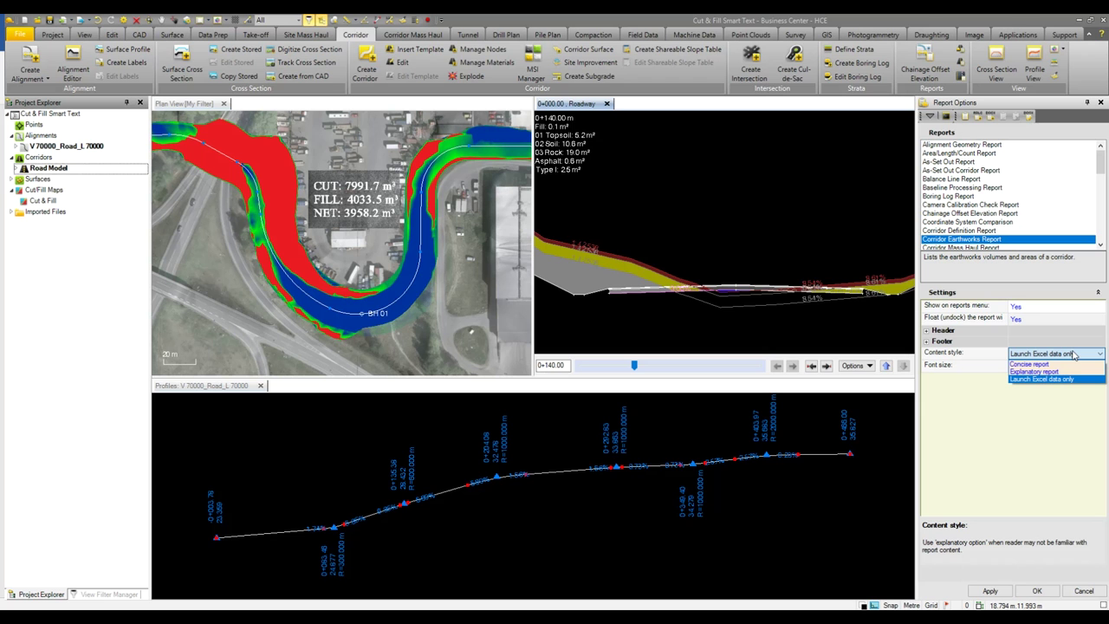
left_click(1074, 355)
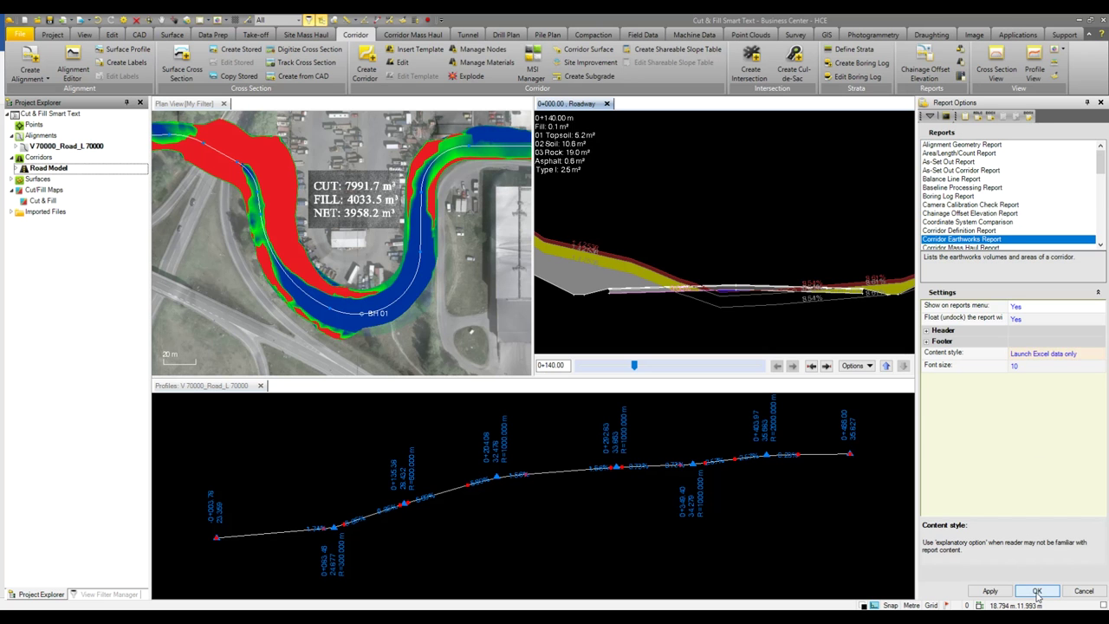
left_click(1037, 591)
left_click(1037, 591)
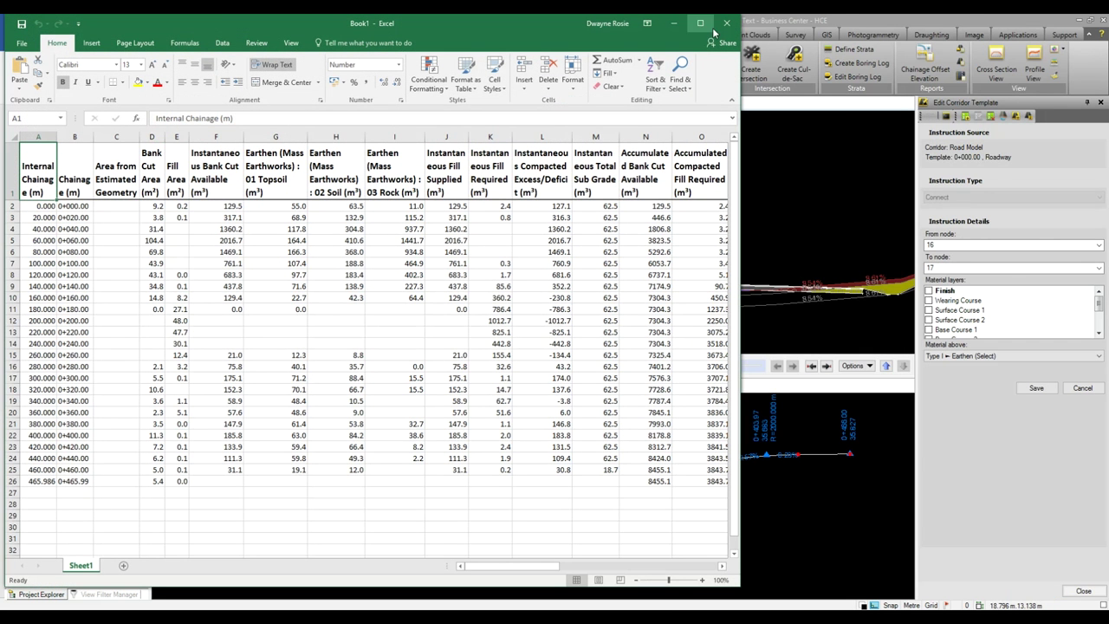
Maximize Excel and scroll right to the sub-grade and layer columns.
left_click(702, 24)
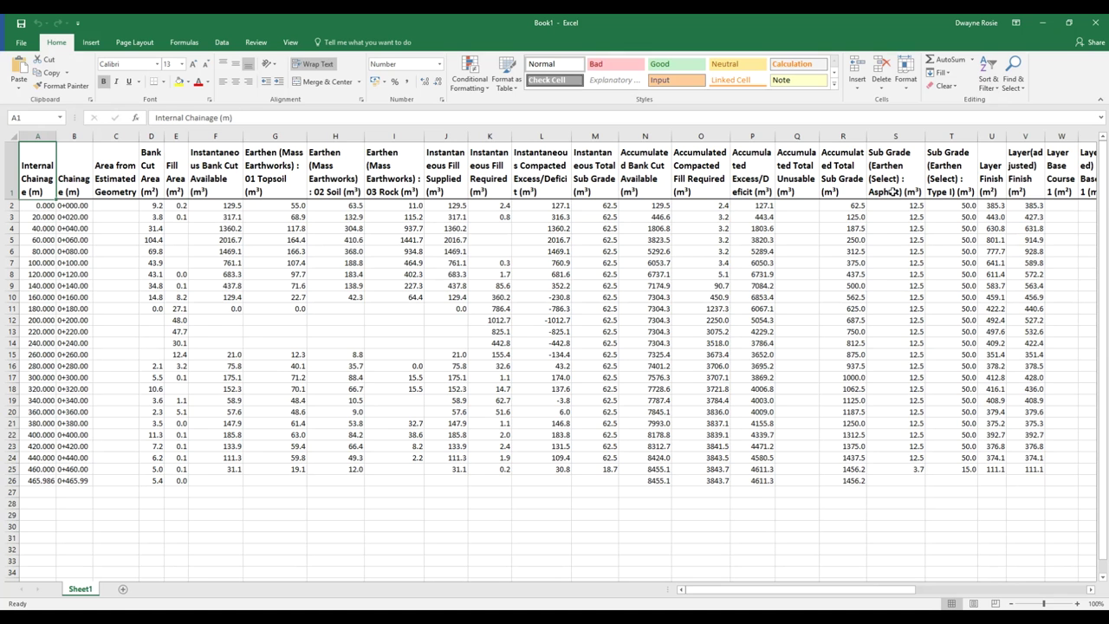
left_click_drag(869, 590, 943, 594)
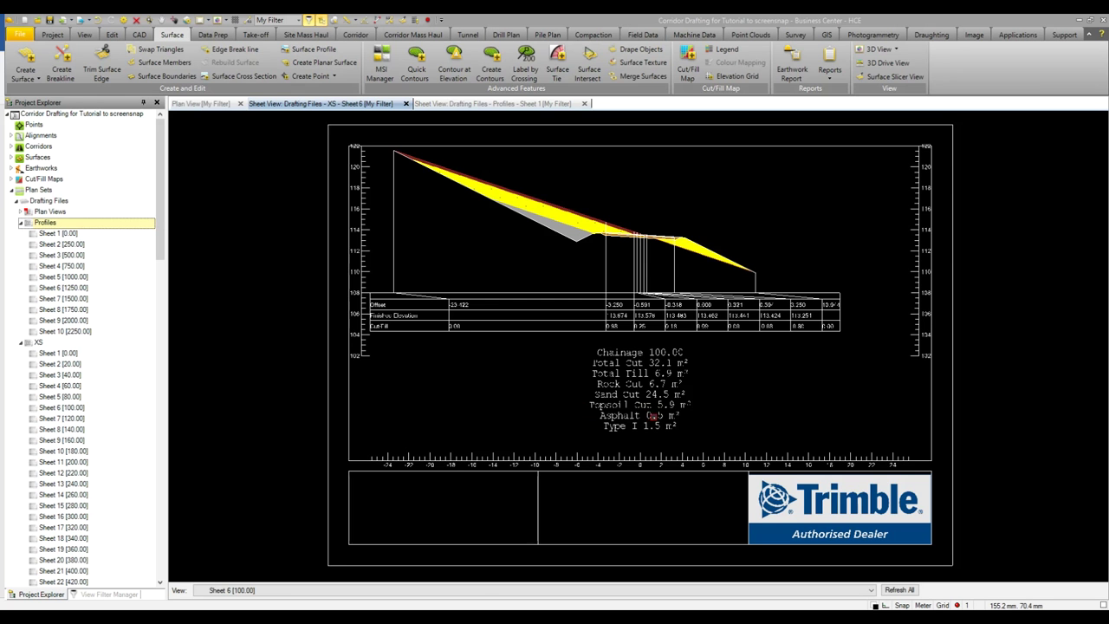
Zoom and pan to the offset table, quantity list and title block, then switch to Profiles Sheet 1.
scroll(654, 418, "up", 3)
scroll(654, 417, "up", 1)
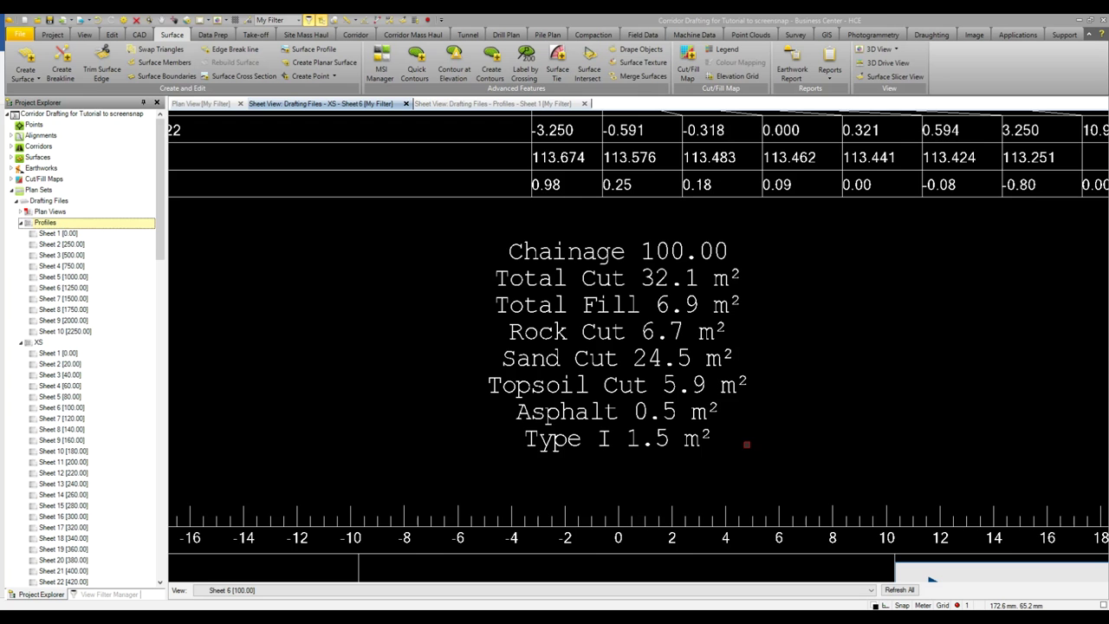
scroll(746, 443, "down", 3)
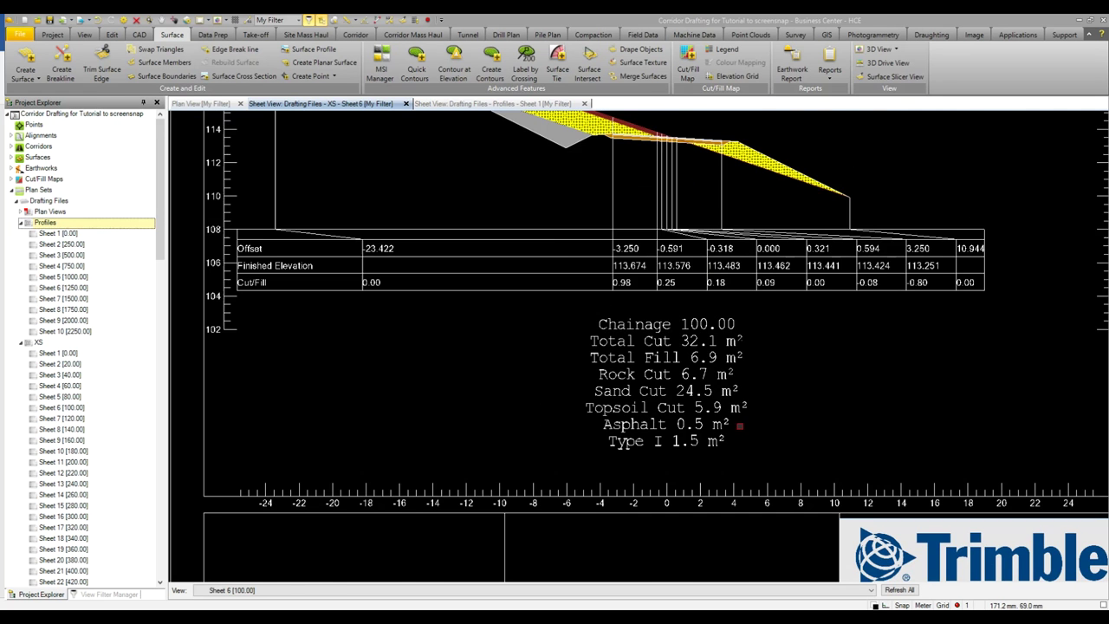
scroll(643, 239, "up", 3)
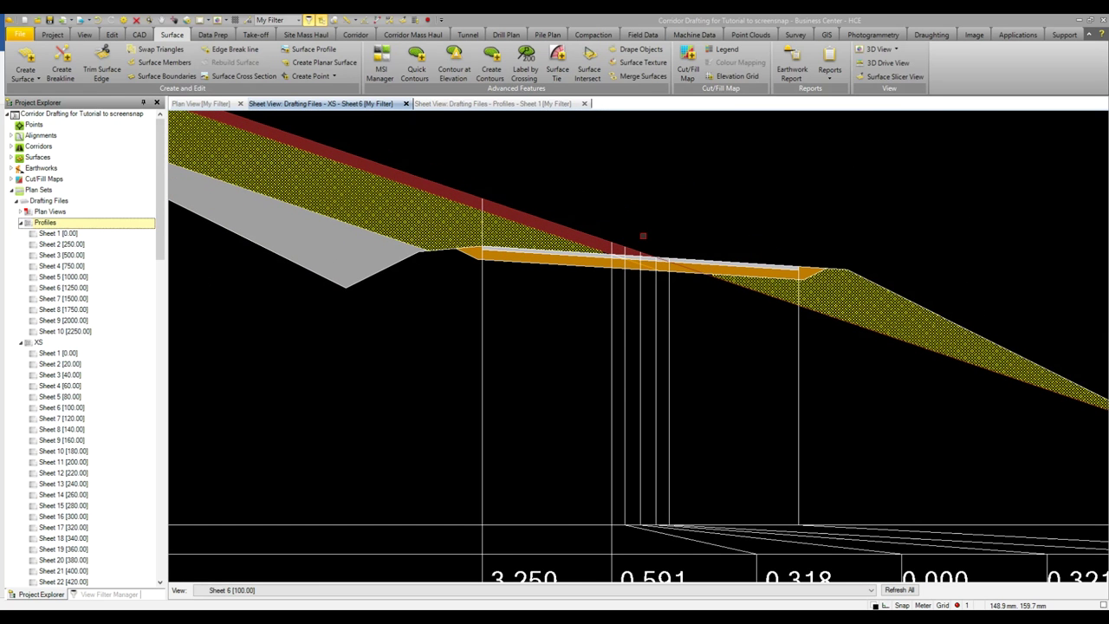
scroll(643, 235, "down", 2)
scroll(643, 235, "down", 1)
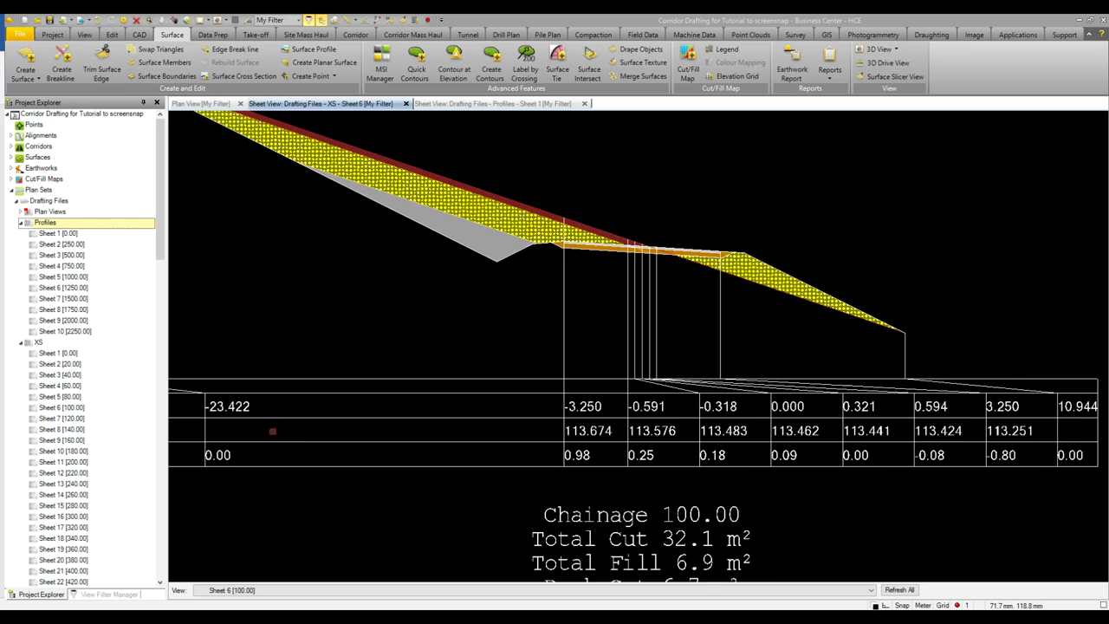
middle_click_drag(272, 431, 521, 451)
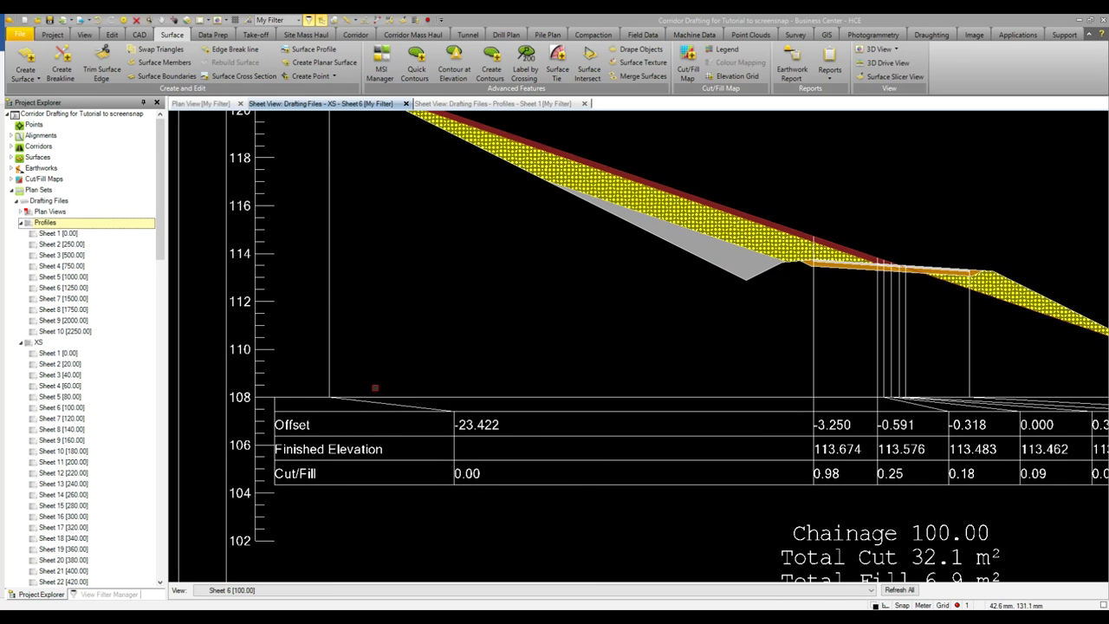
scroll(397, 397, "down", 1)
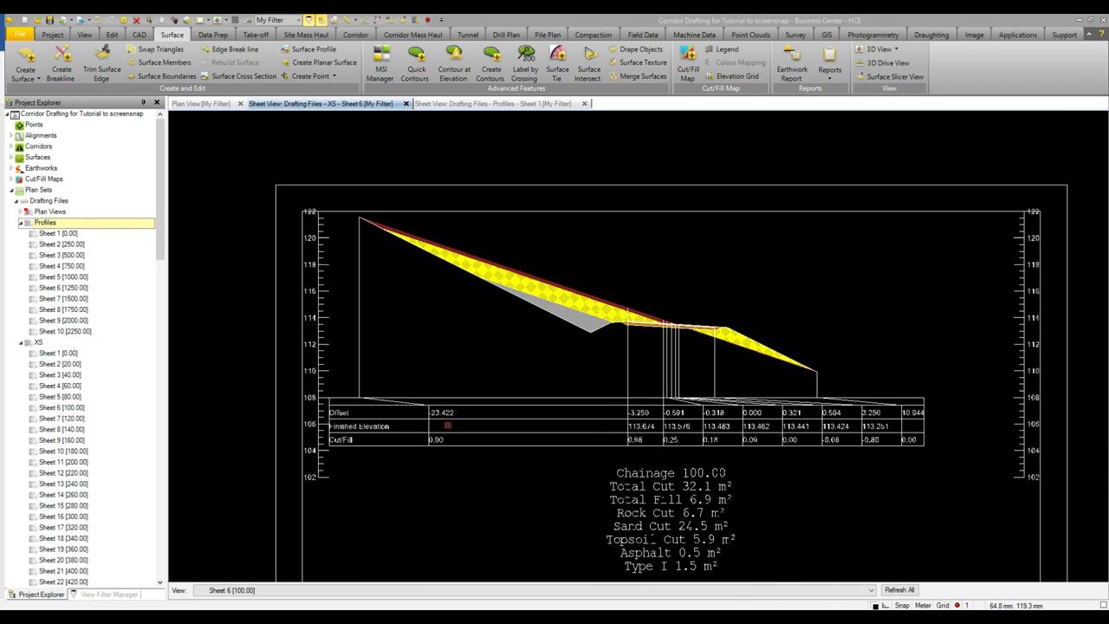
scroll(412, 340, "down", 1)
middle_click_drag(411, 341, 401, 324)
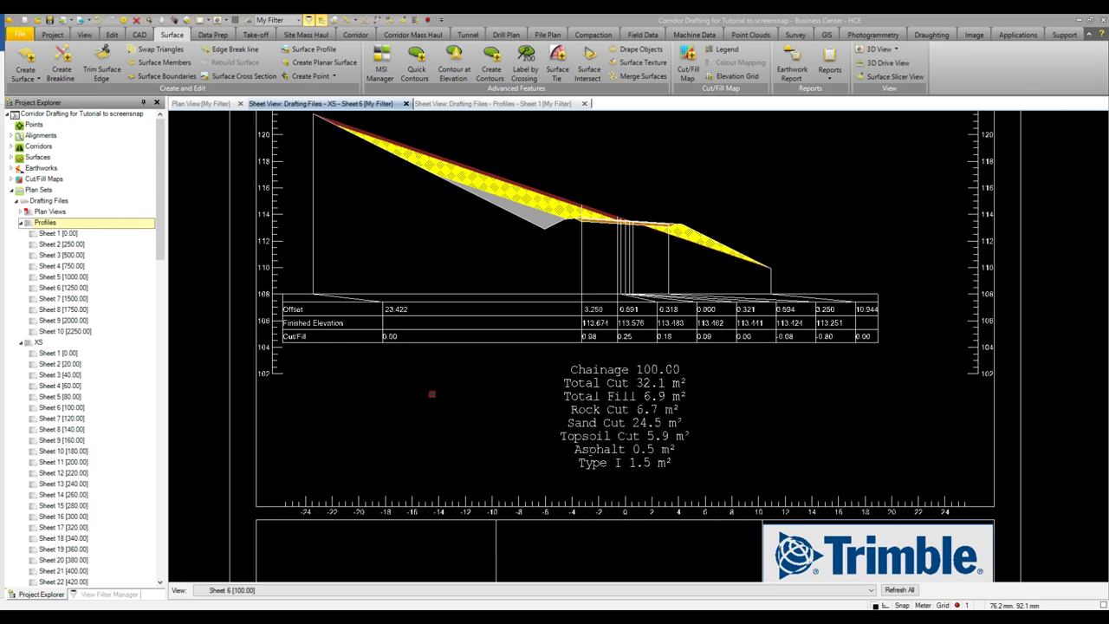
left_click(483, 104)
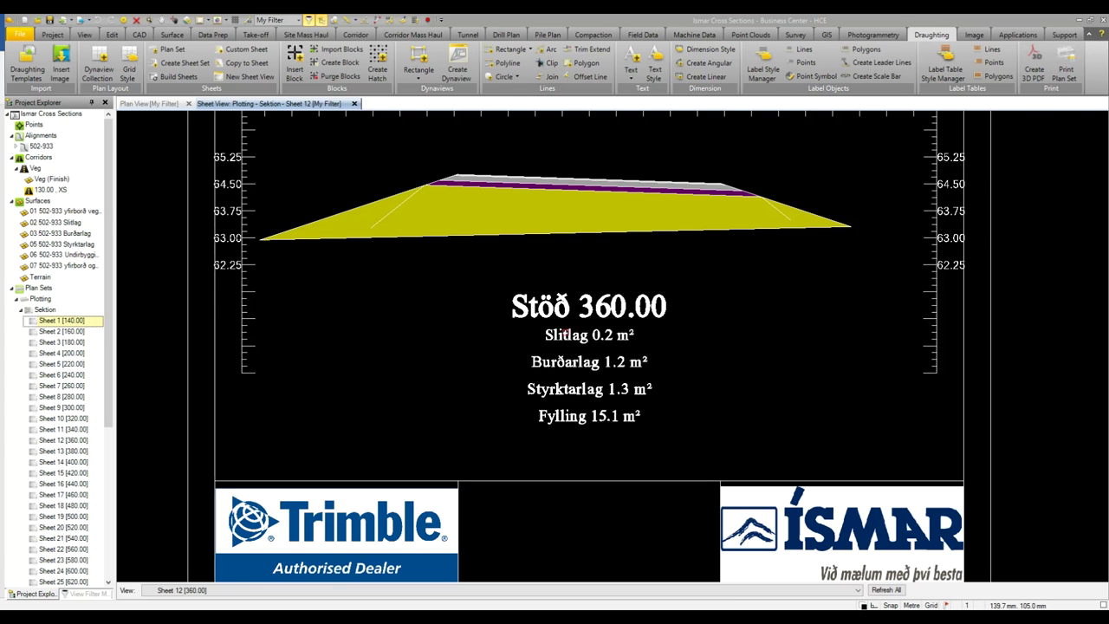
Zoom in and out on sheet 12 to inspect its labelled cross-sections.
scroll(563, 346, "up", 1)
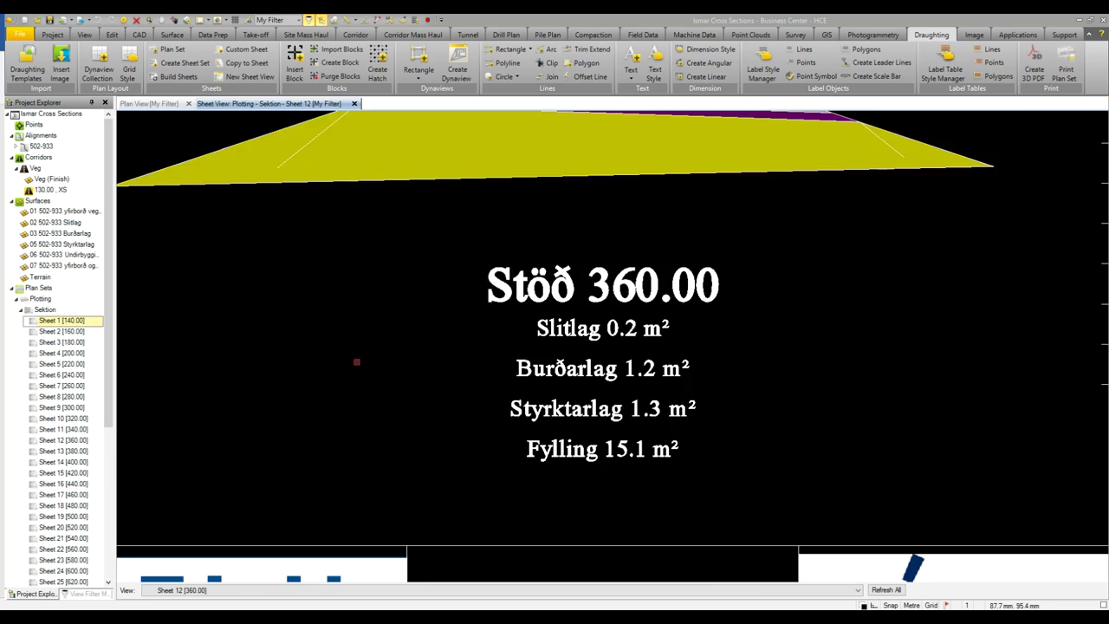
scroll(356, 362, "down", 1)
scroll(356, 362, "down", 1)
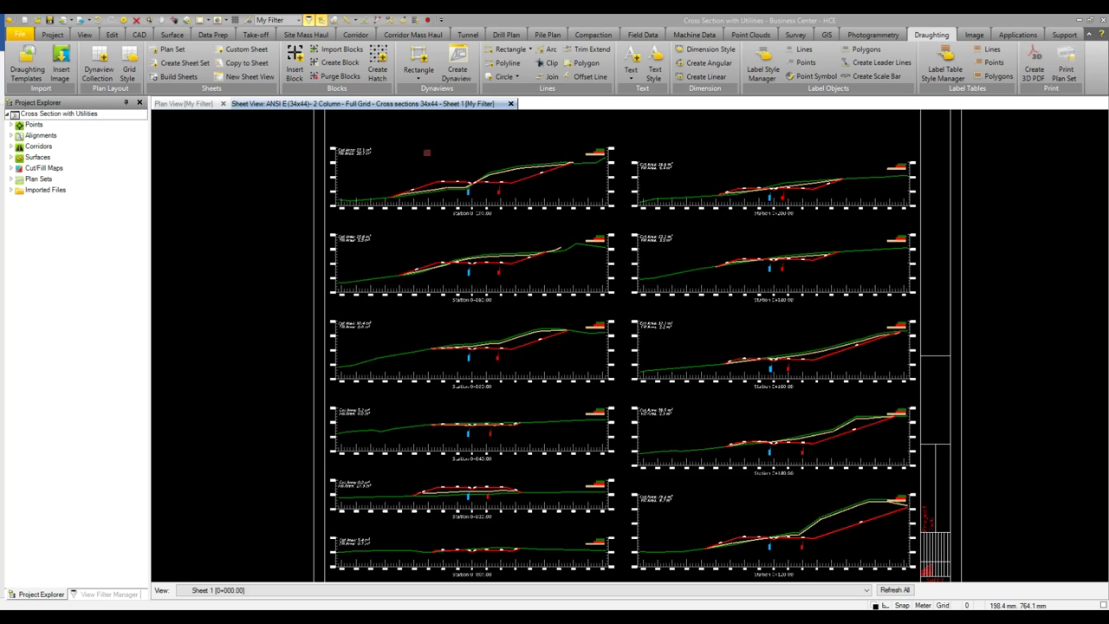
Centre and zoom around the utility cross-section grid to check its labels.
middle_click_drag(437, 158, 412, 241)
scroll(441, 264, "up", 3)
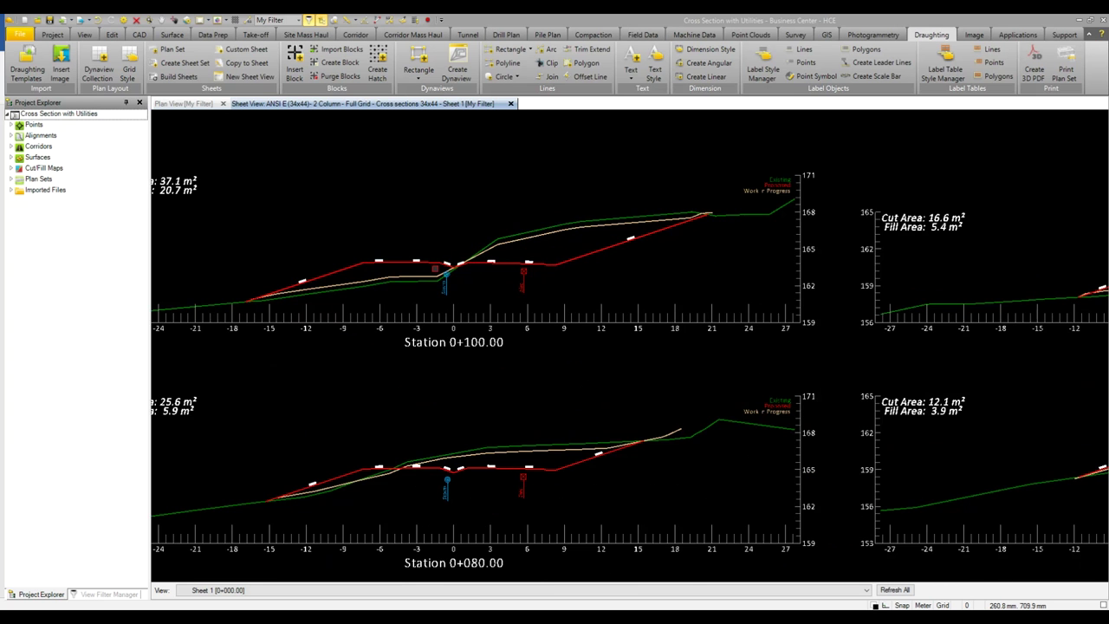
scroll(438, 259, "down", 1)
scroll(438, 258, "down", 1)
scroll(434, 253, "down", 1)
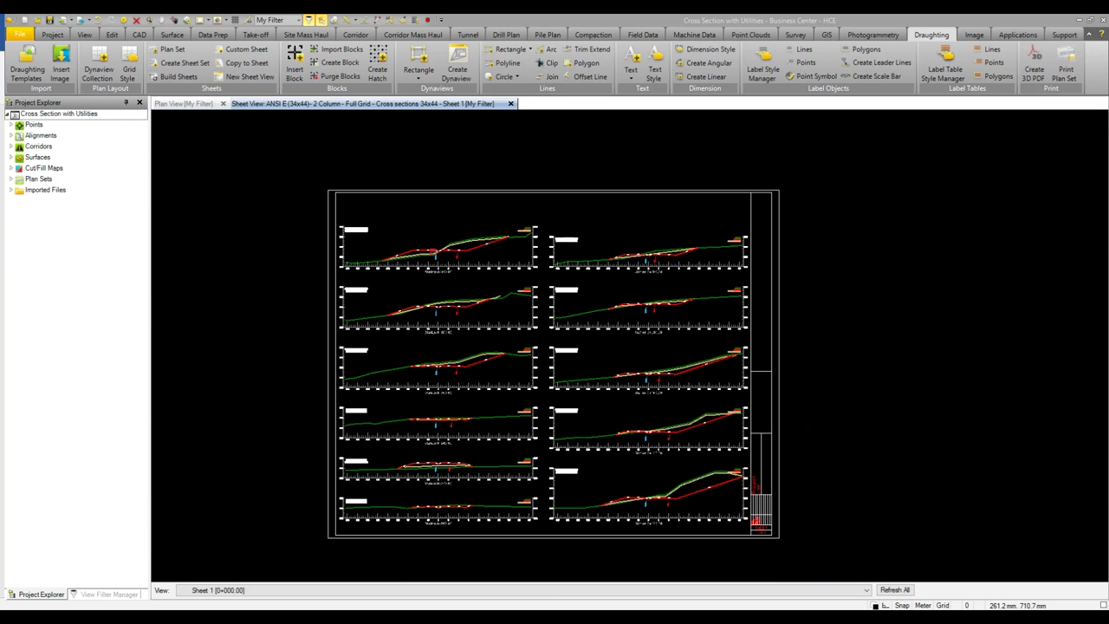
scroll(434, 251, "up", 1)
scroll(433, 251, "up", 3)
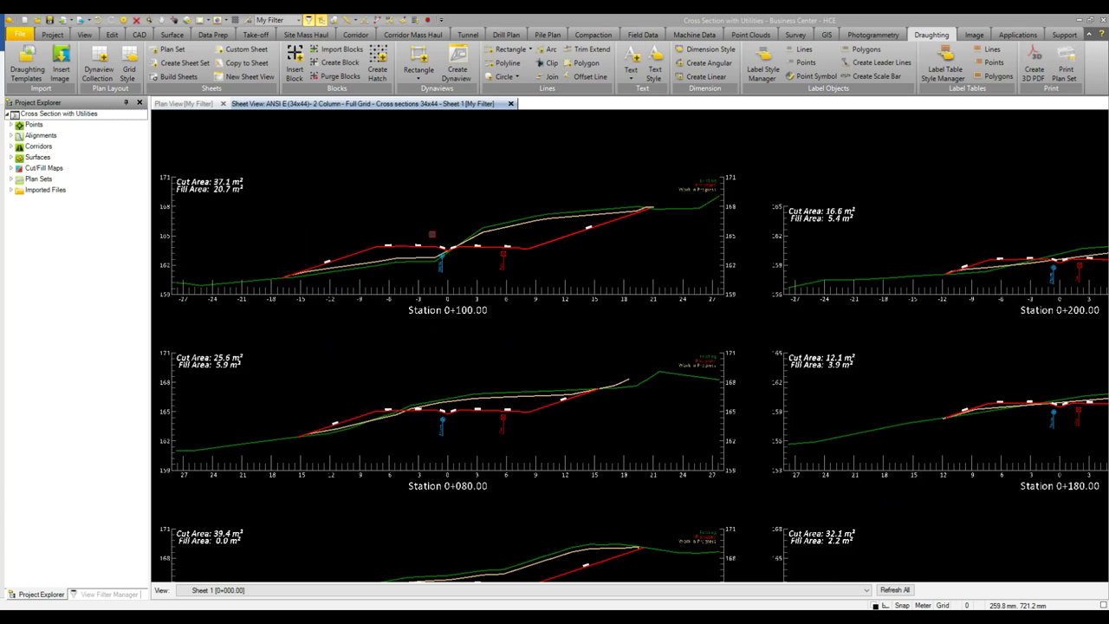
scroll(435, 215, "up", 1)
scroll(520, 221, "up", 1)
scroll(710, 226, "up", 1)
scroll(754, 221, "up", 1)
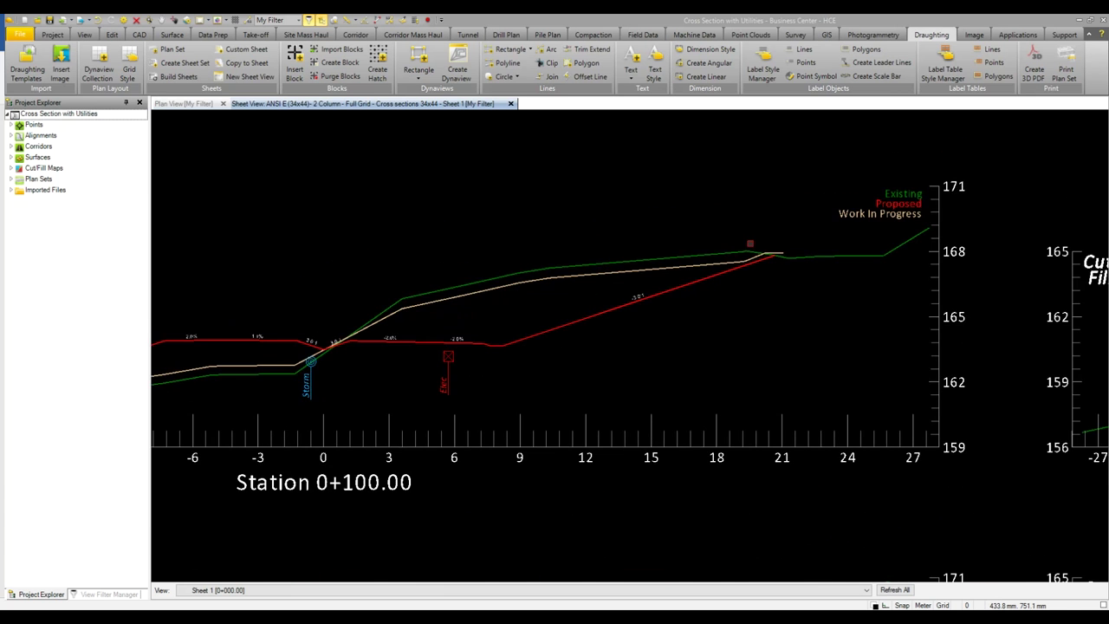
scroll(827, 222, "up", 1)
scroll(827, 223, "up", 1)
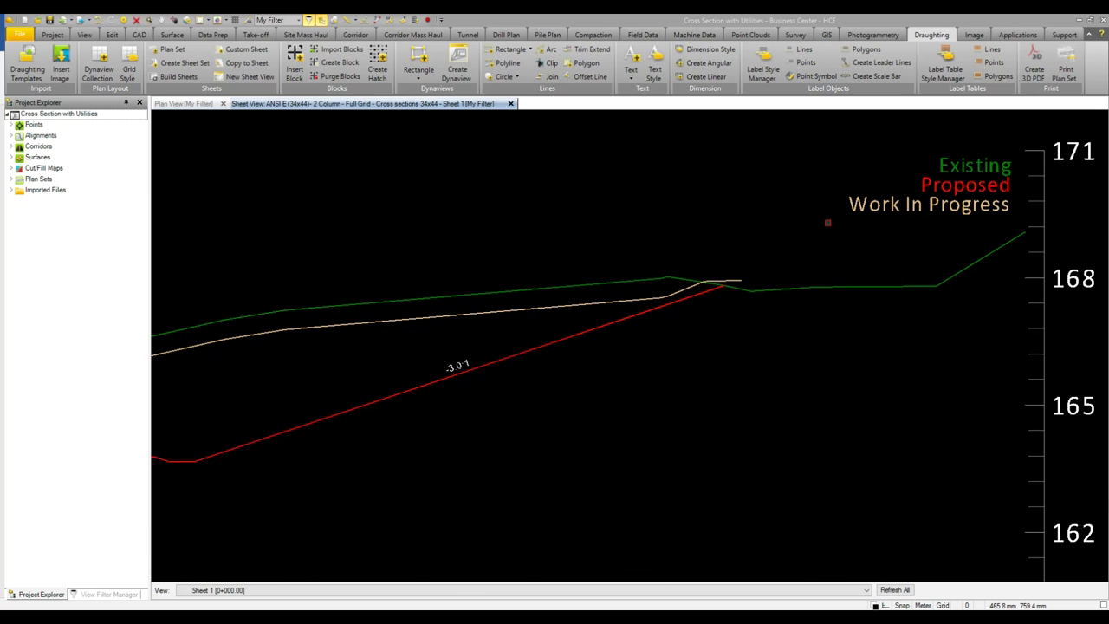
scroll(827, 223, "down", 1)
scroll(722, 277, "down", 2)
Inspect the Station 0+100.00 section, then print the plan set to PDF.
middle_click_drag(399, 334, 613, 300)
scroll(529, 359, "up", 2)
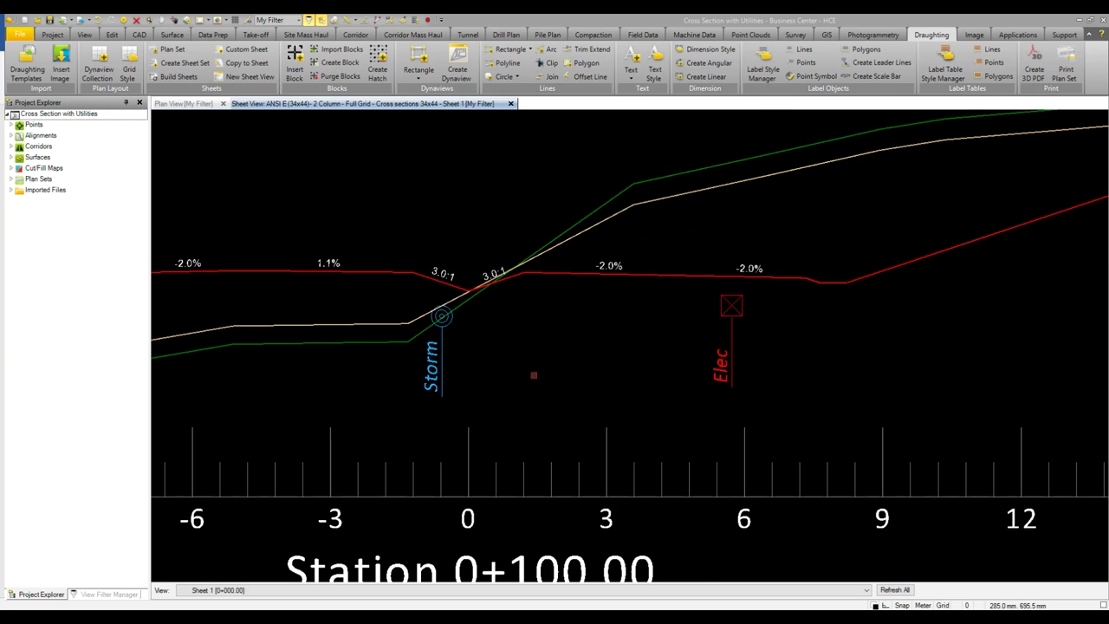
middle_click_drag(529, 358, 533, 309)
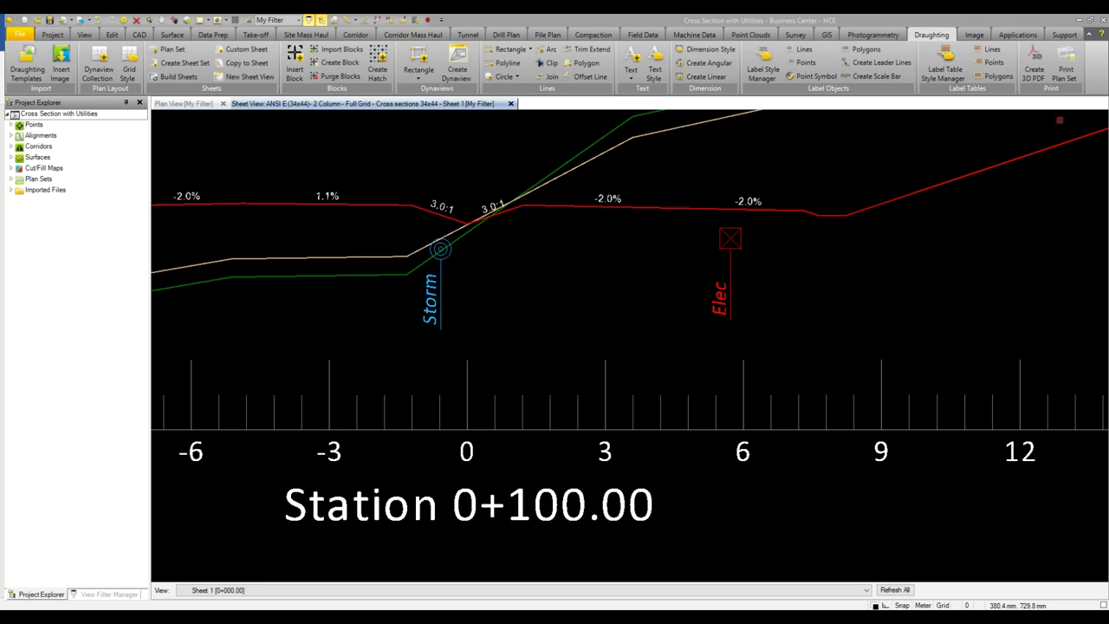
left_click(1064, 73)
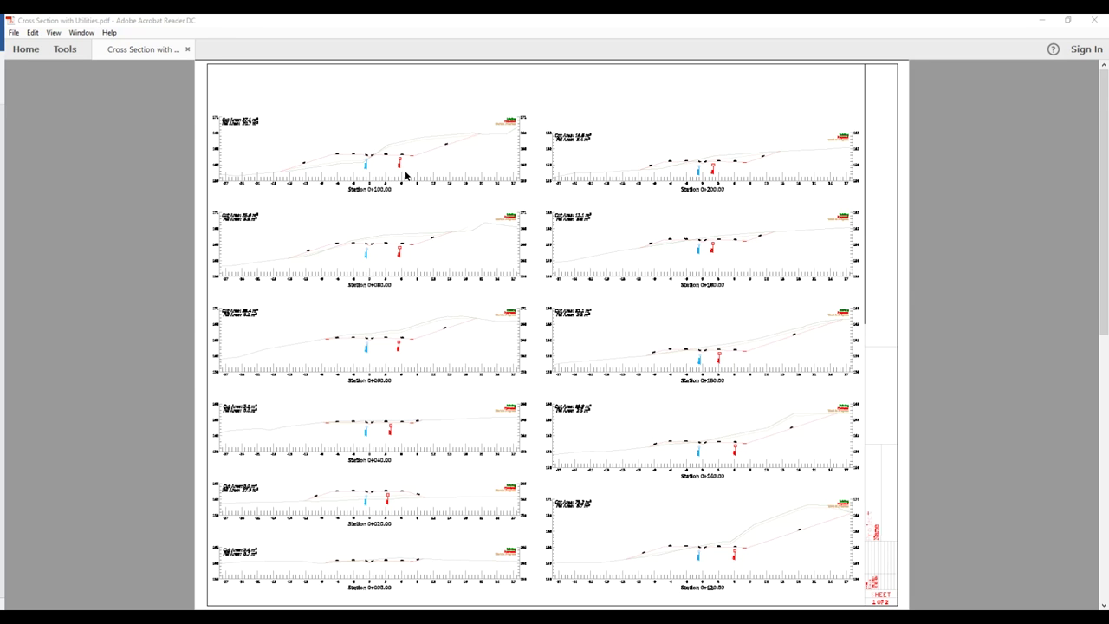
Zoom into the PDF to inspect the printed Cut/Fill area labels.
scroll(405, 175, "up", 5, "ctrl")
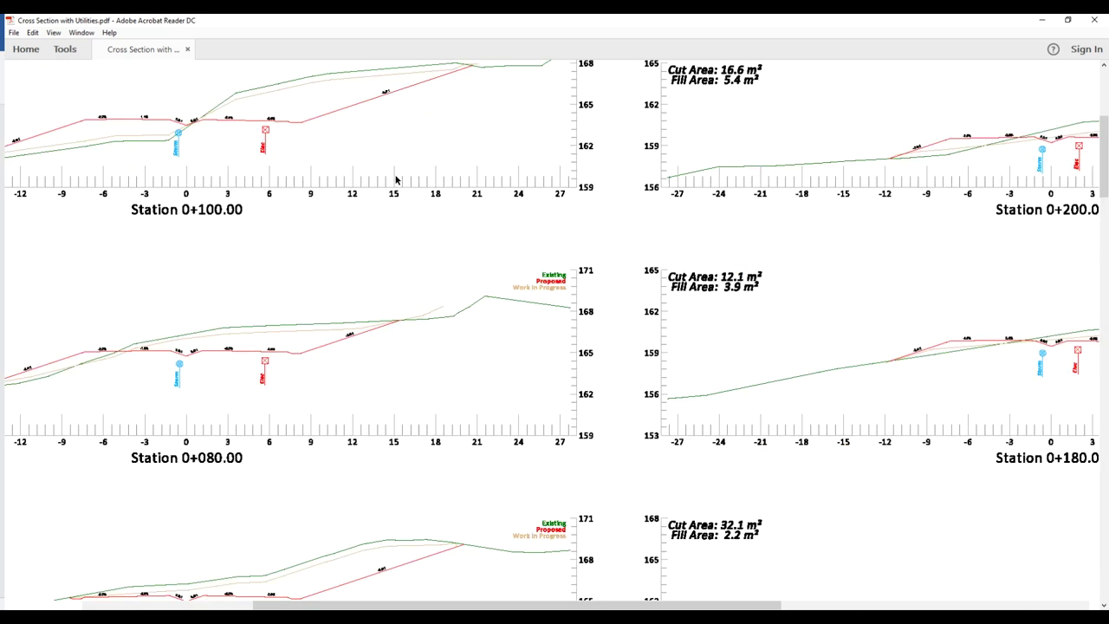
scroll(269, 287, "up", 3)
scroll(272, 285, "up", 2)
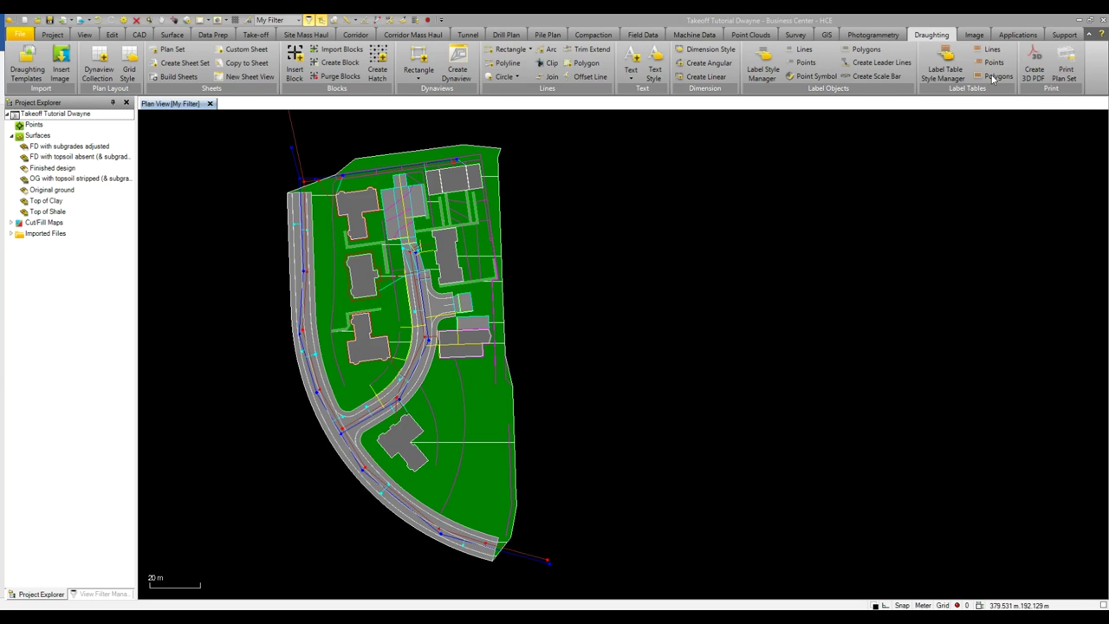
Start a polygon label table titled 'Section Areas'.
left_click(994, 77)
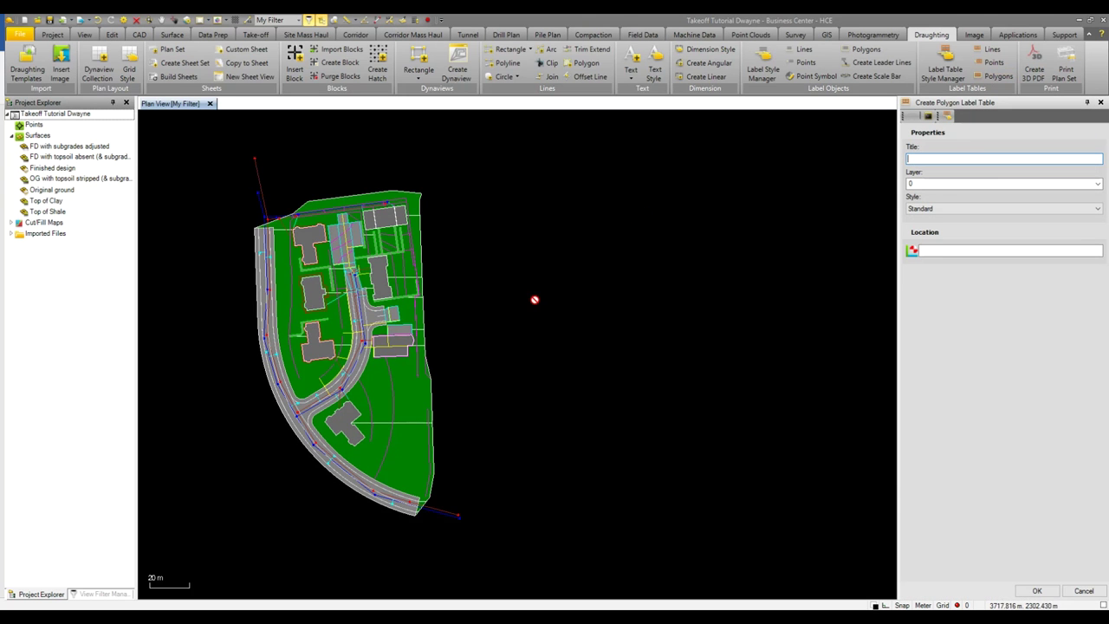
scroll(416, 288, "up", 2)
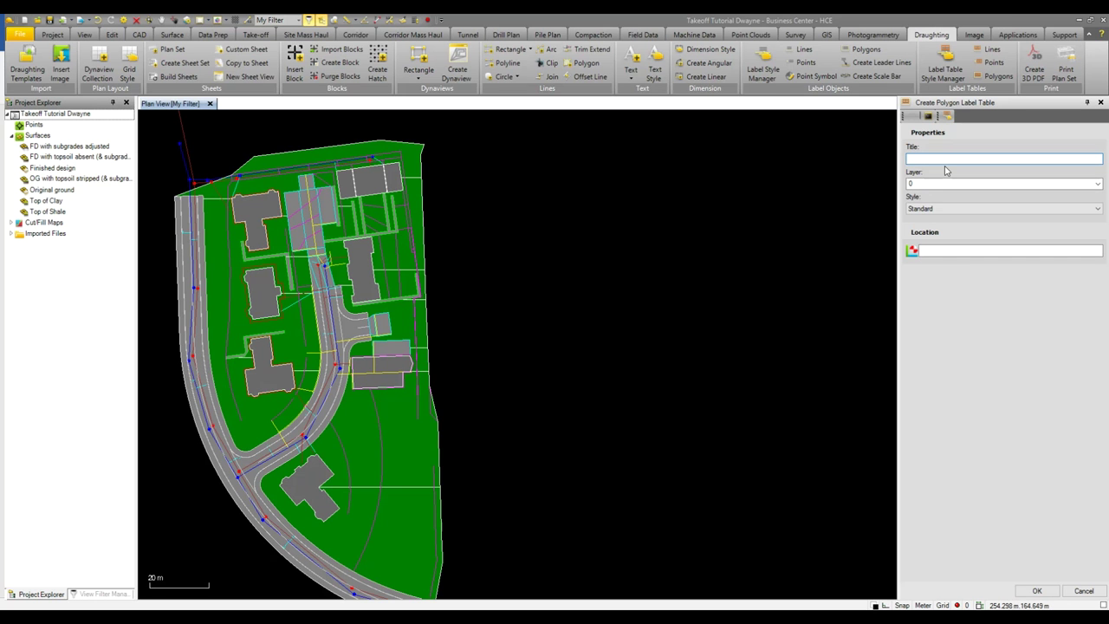
type("Se")
type("ction Areas")
Put the table on a new 'Table' layer and begin a new table style.
left_click(1097, 185)
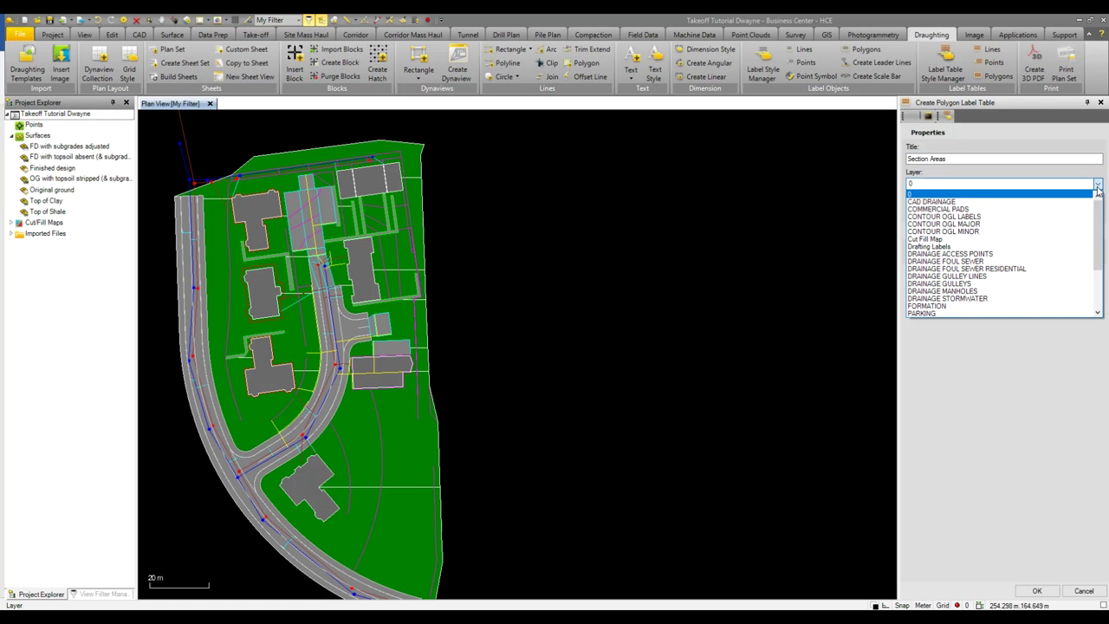
left_click(1096, 185)
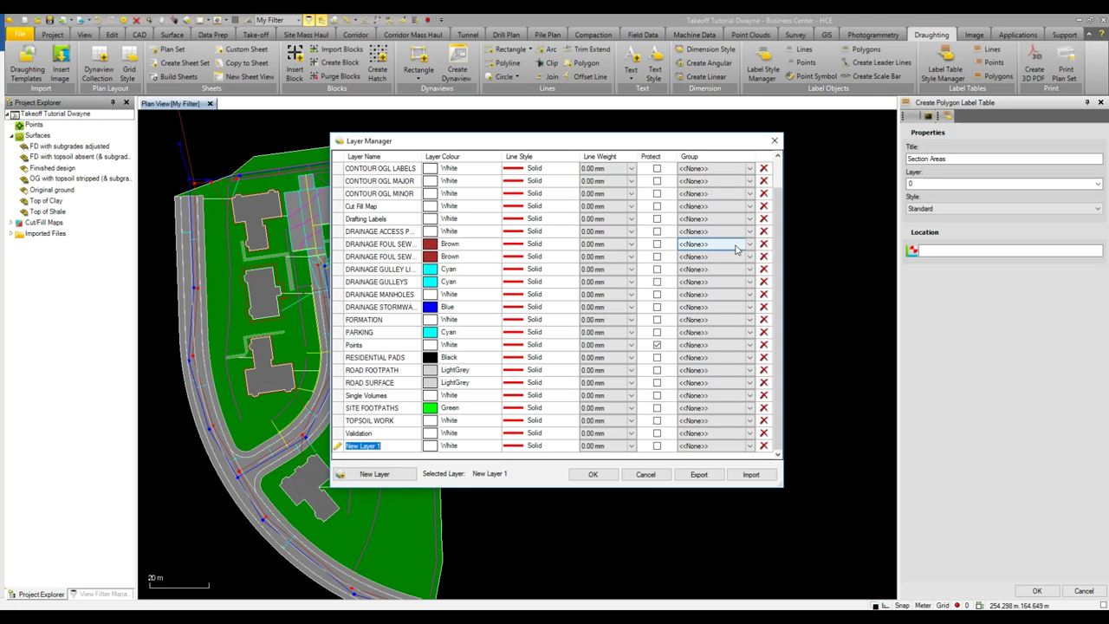
type("Table")
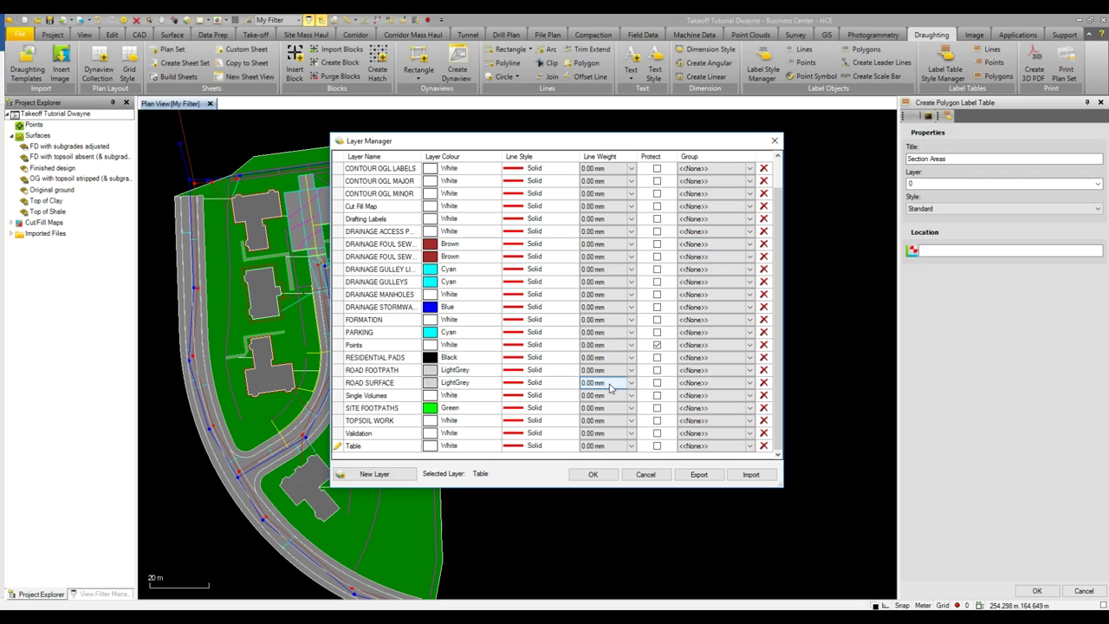
left_click(580, 475)
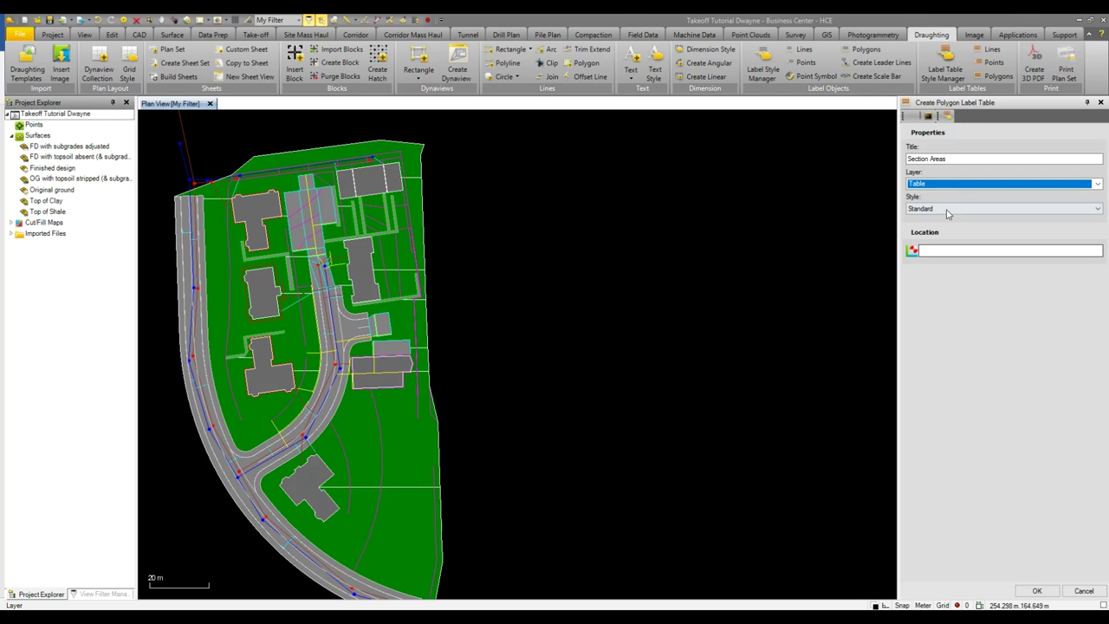
left_click(944, 209)
left_click(941, 227)
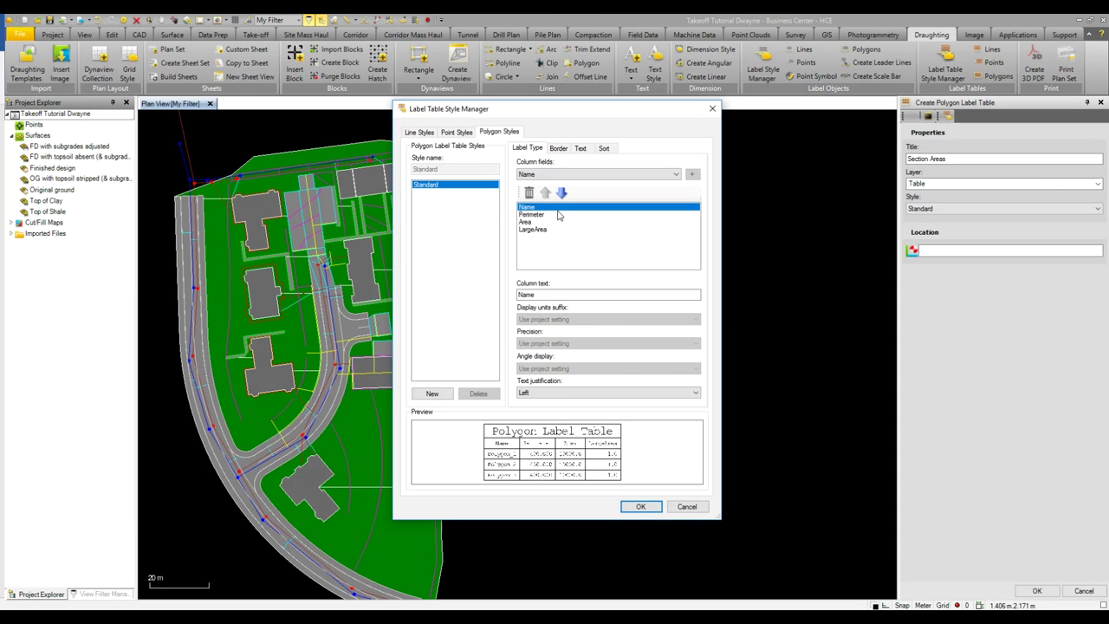
Remove the LargeArea column from the style and place the table right of the site.
left_click(535, 229)
left_click(528, 191)
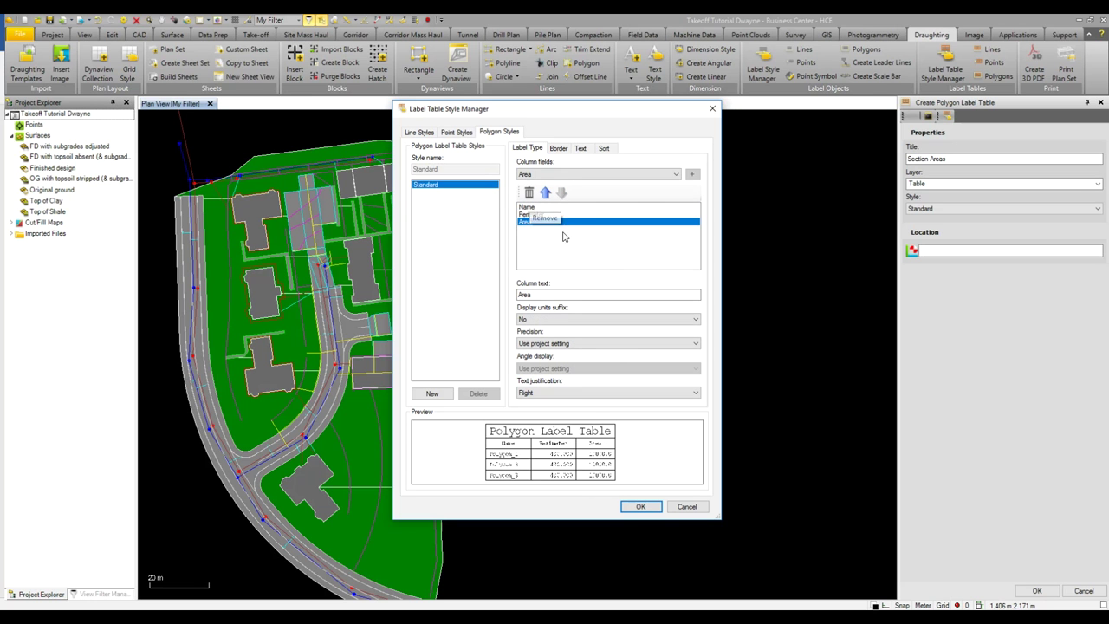
left_click(639, 505)
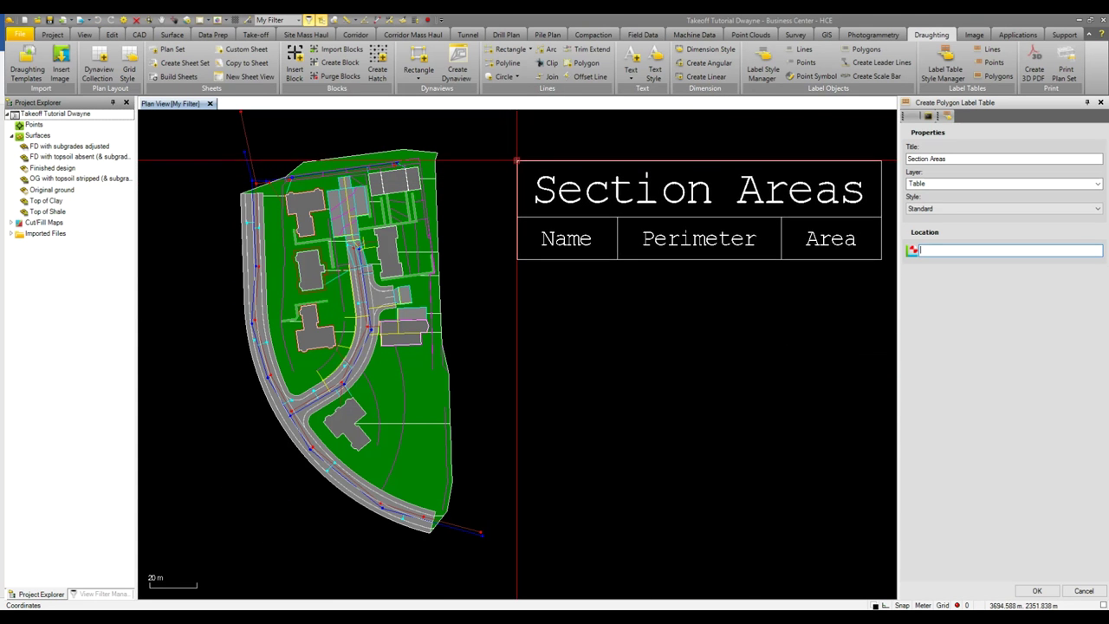
left_click(517, 148)
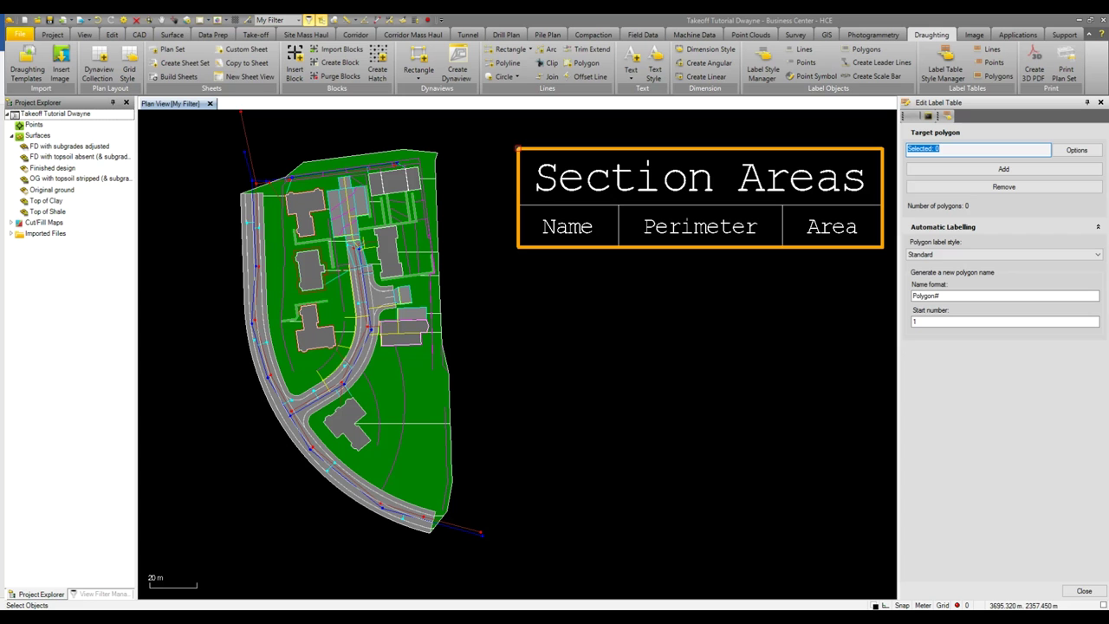
Select all RESIDENTIAL PADS polygons by layer and add Lot 01 to Lot 05 to the table.
left_click(1078, 154)
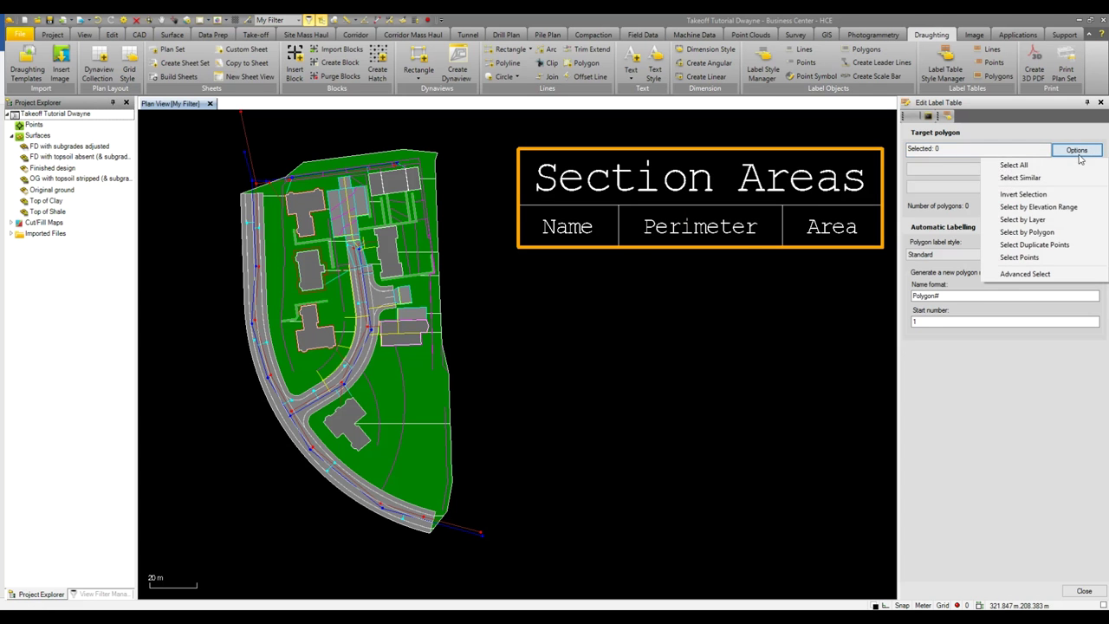
left_click(1040, 221)
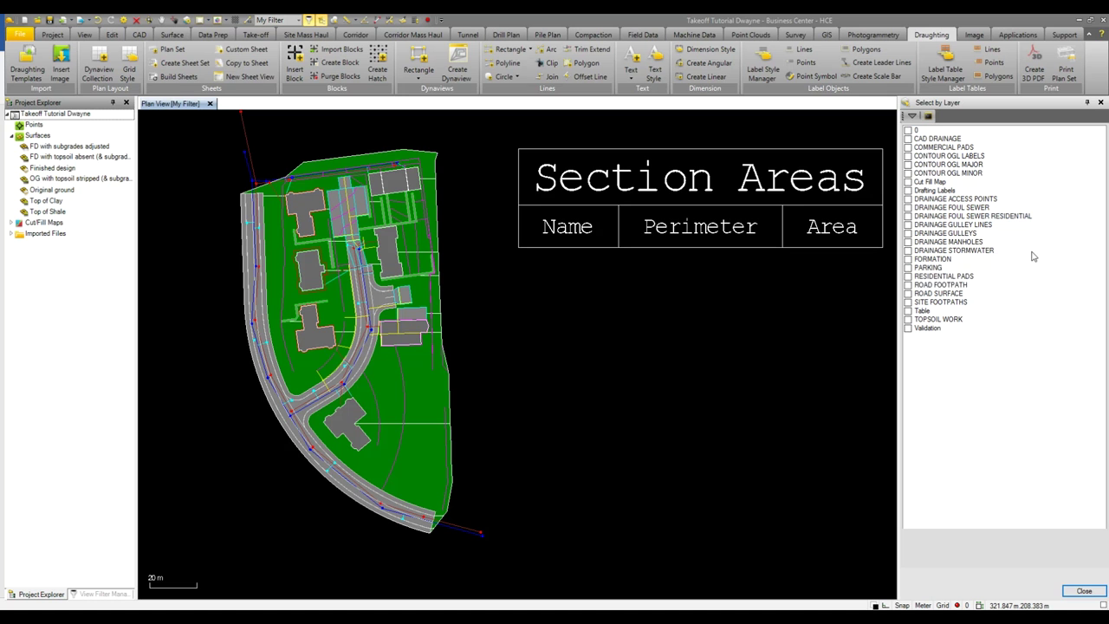
left_click(908, 276)
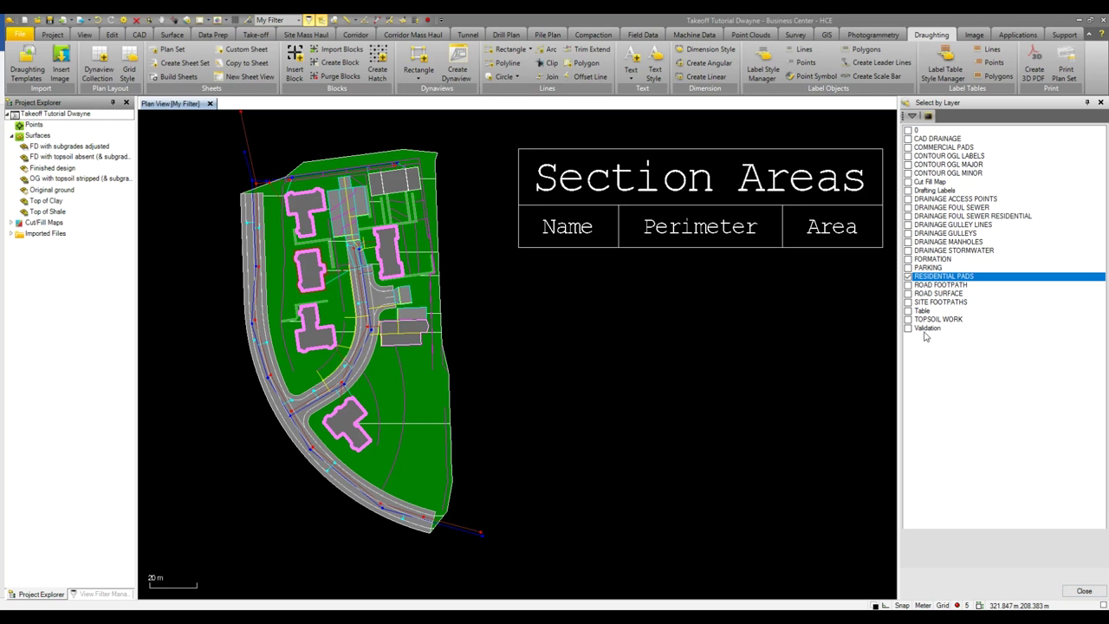
left_click(1068, 598)
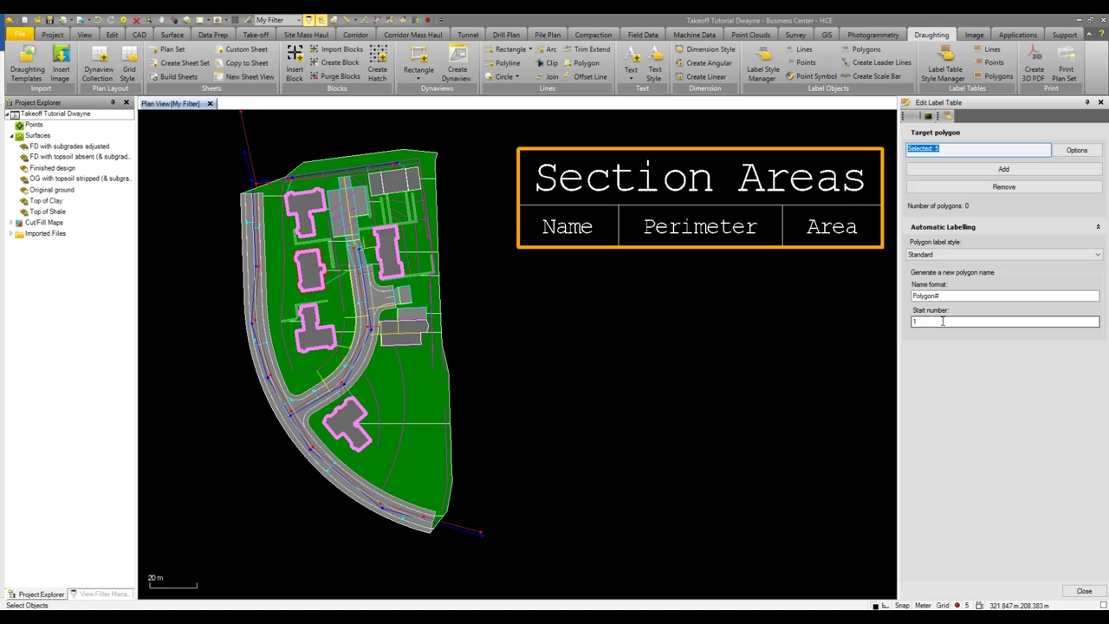
left_click(984, 173)
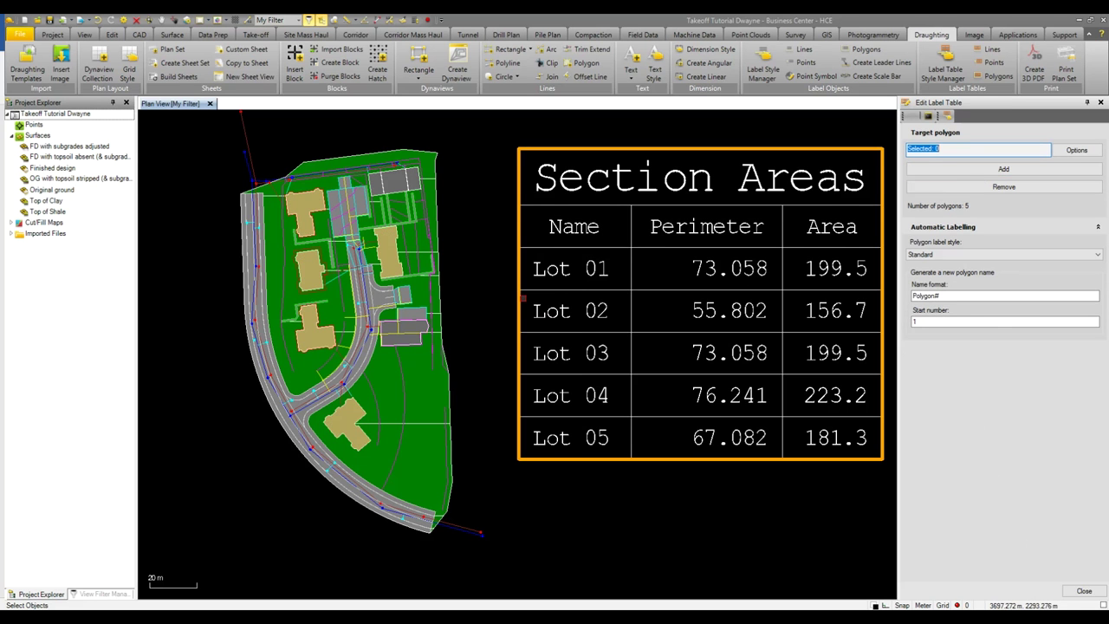